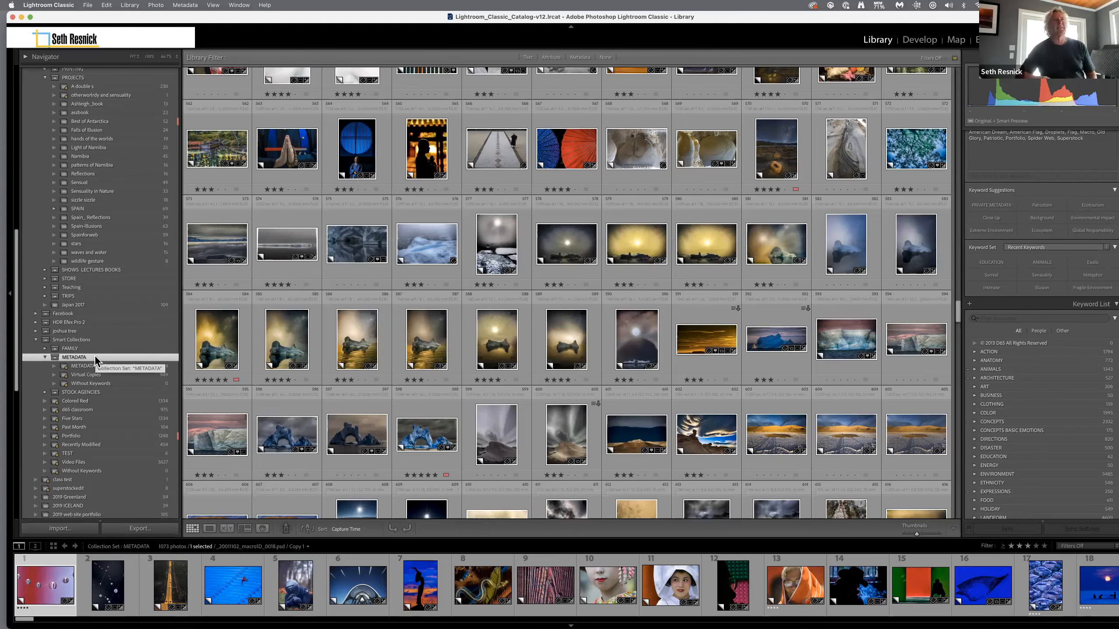
pyautogui.click(129, 5)
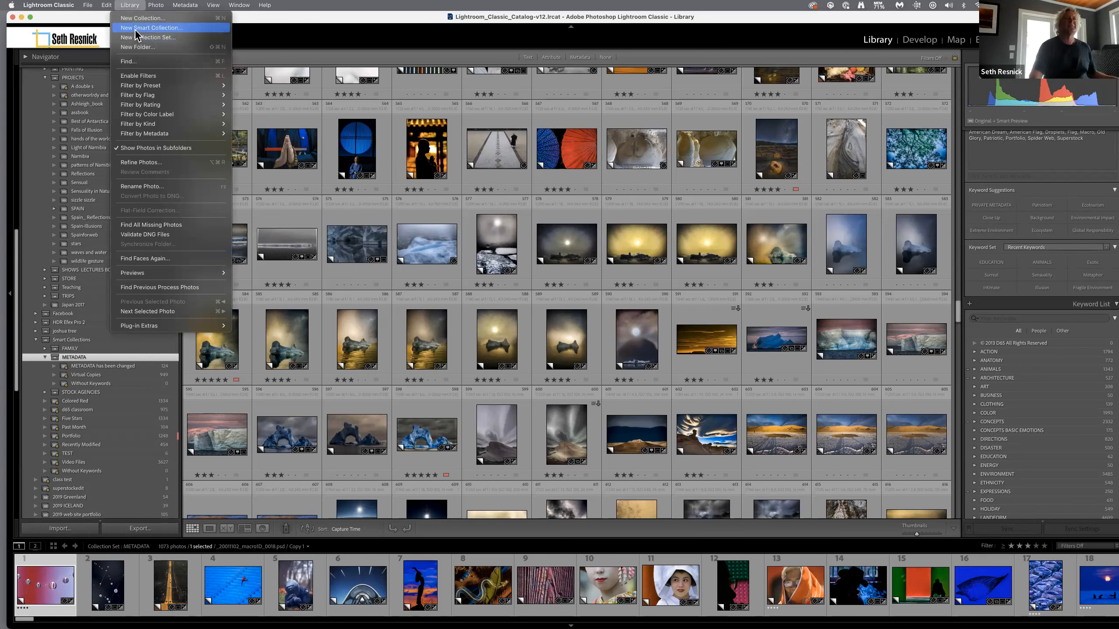
pyautogui.click(331, 27)
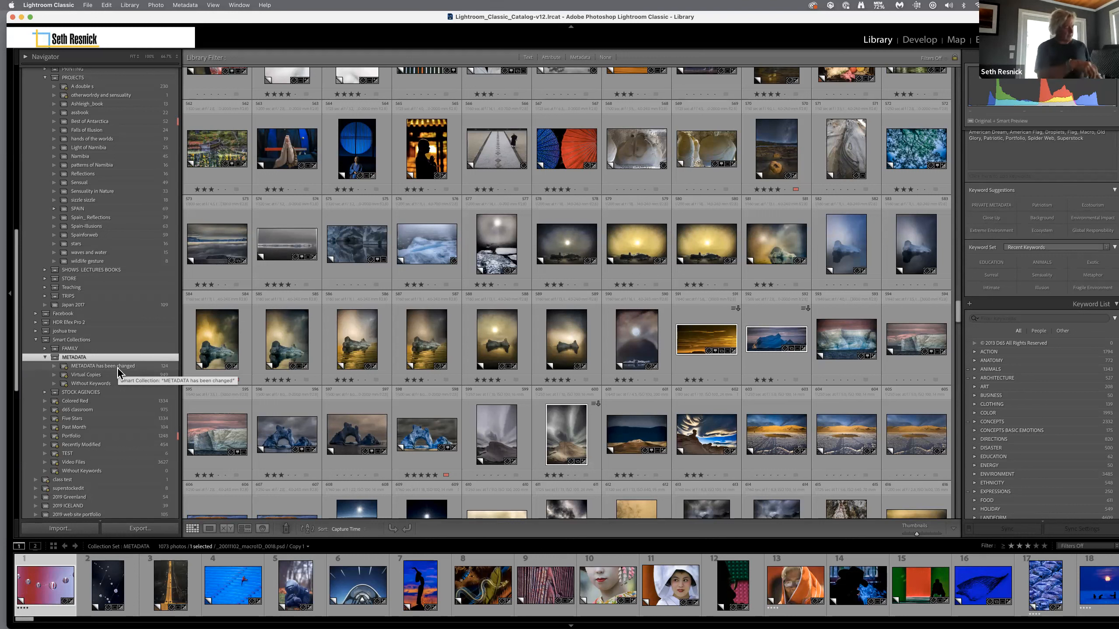
pyautogui.rightClick(117, 372)
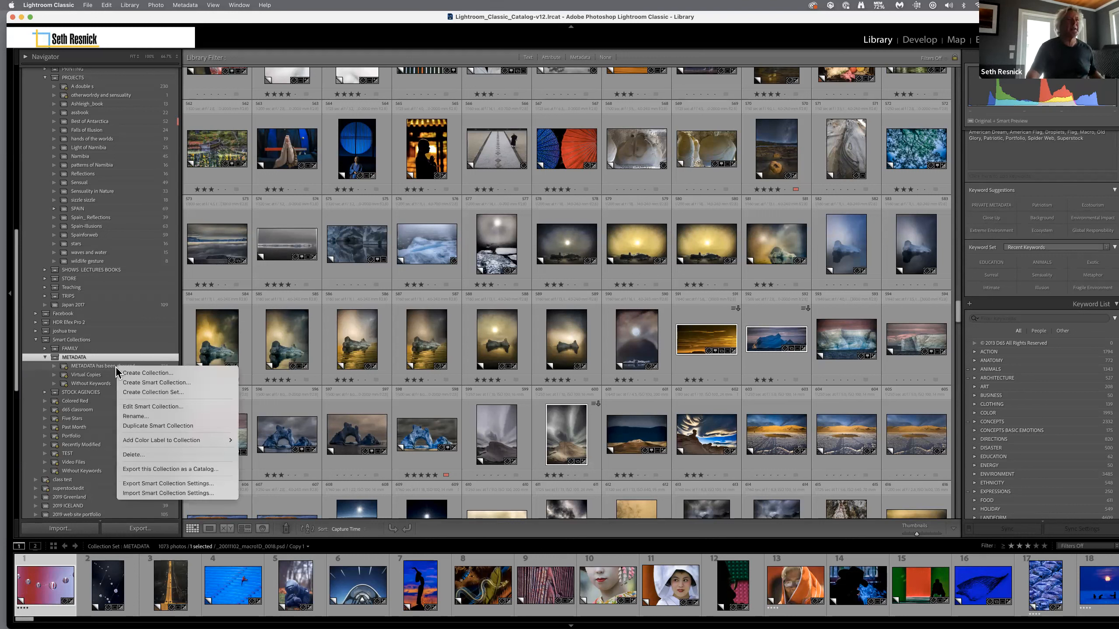
pyautogui.press('Escape')
pyautogui.rightClick(99, 366)
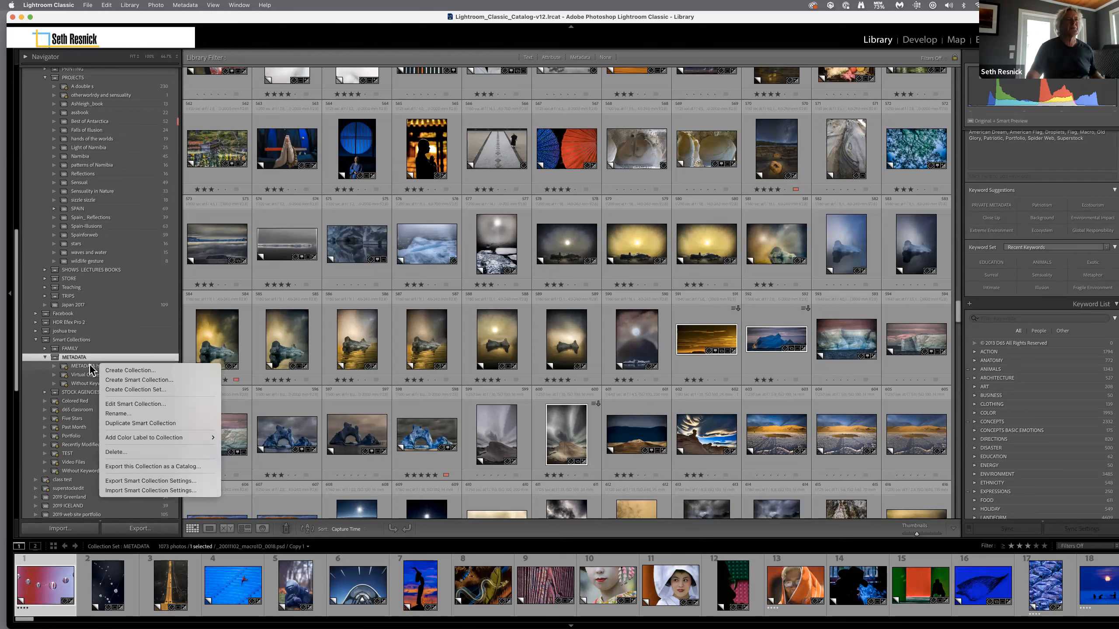
pyautogui.press('Escape')
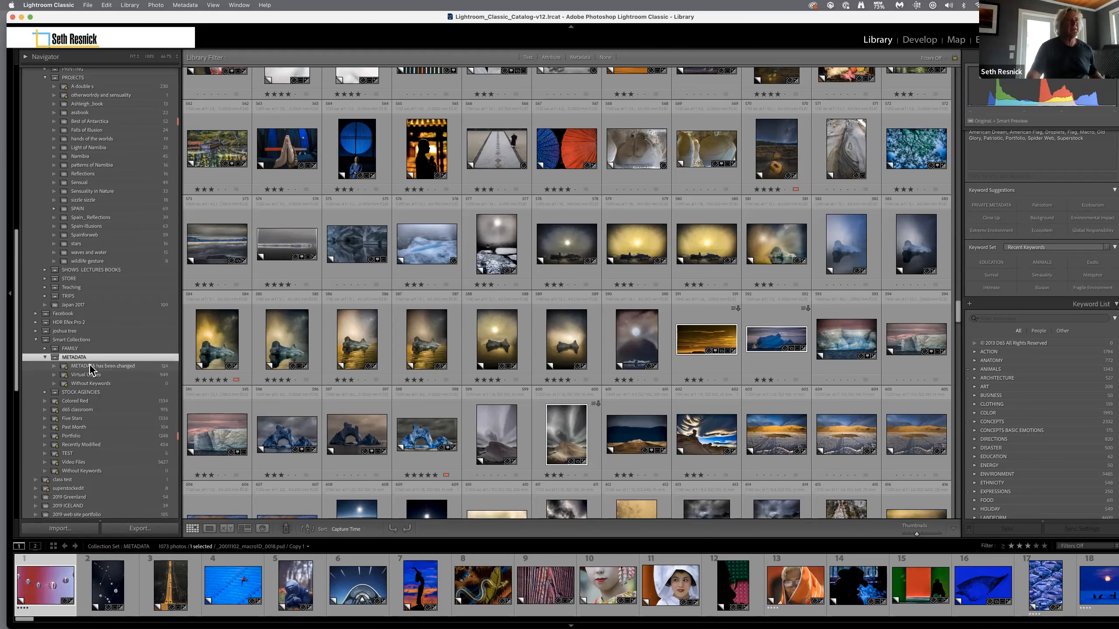
# Open the "METADATA has been changed" smart collection for editing and review its match setting and Metadata Status rule
pyautogui.click(90, 367)
pyautogui.rightClick(90, 367)
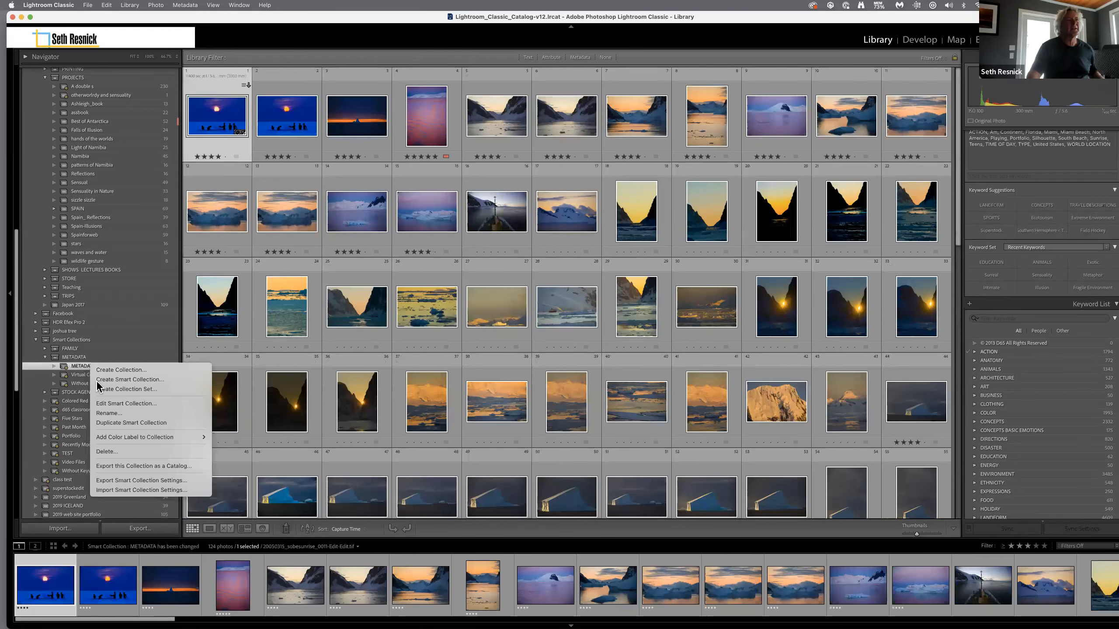
pyautogui.click(108, 404)
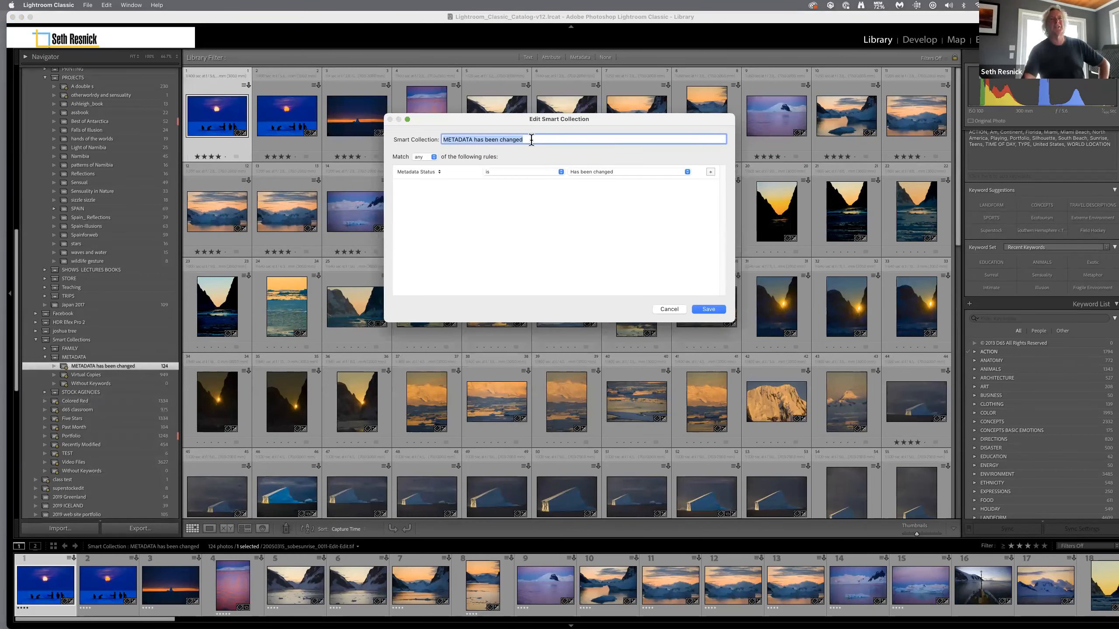
pyautogui.click(432, 157)
pyautogui.click(432, 157)
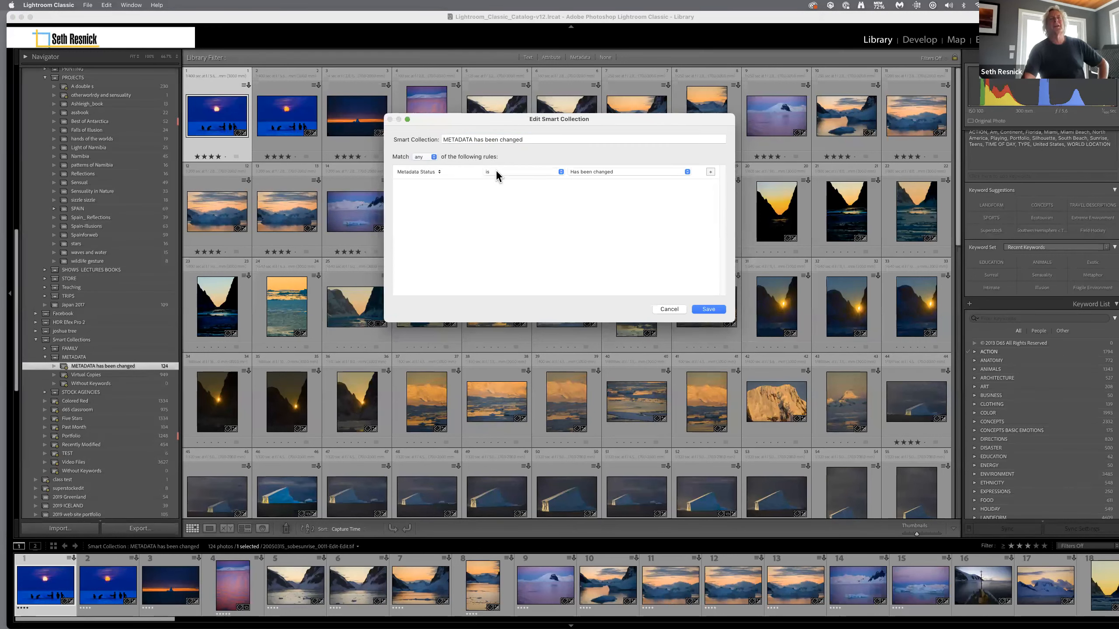
pyautogui.click(439, 172)
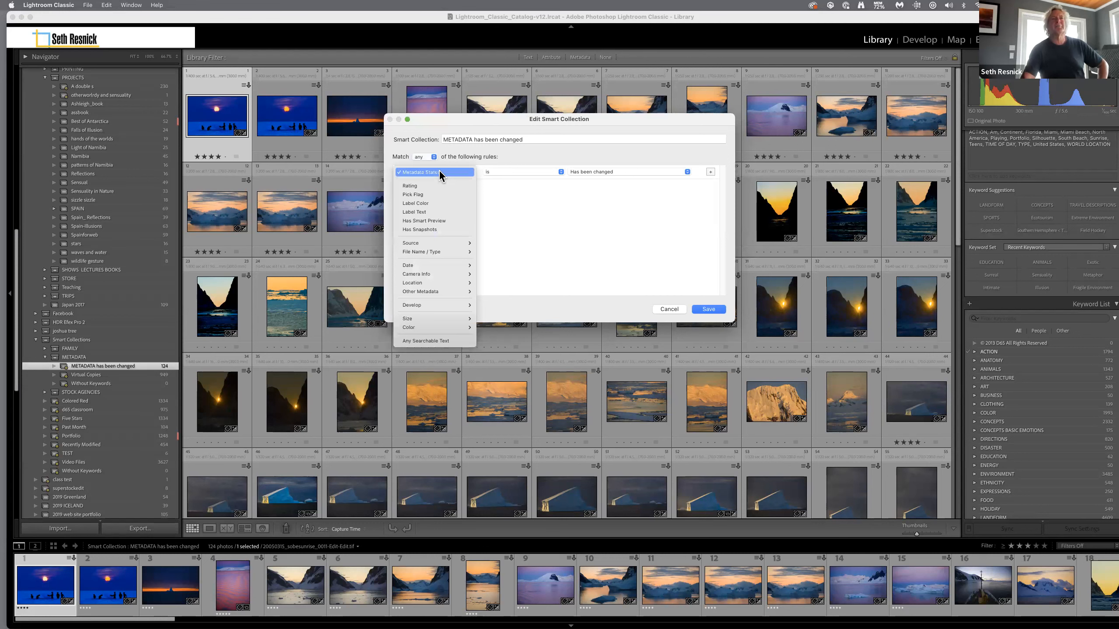
pyautogui.moveTo(426, 292)
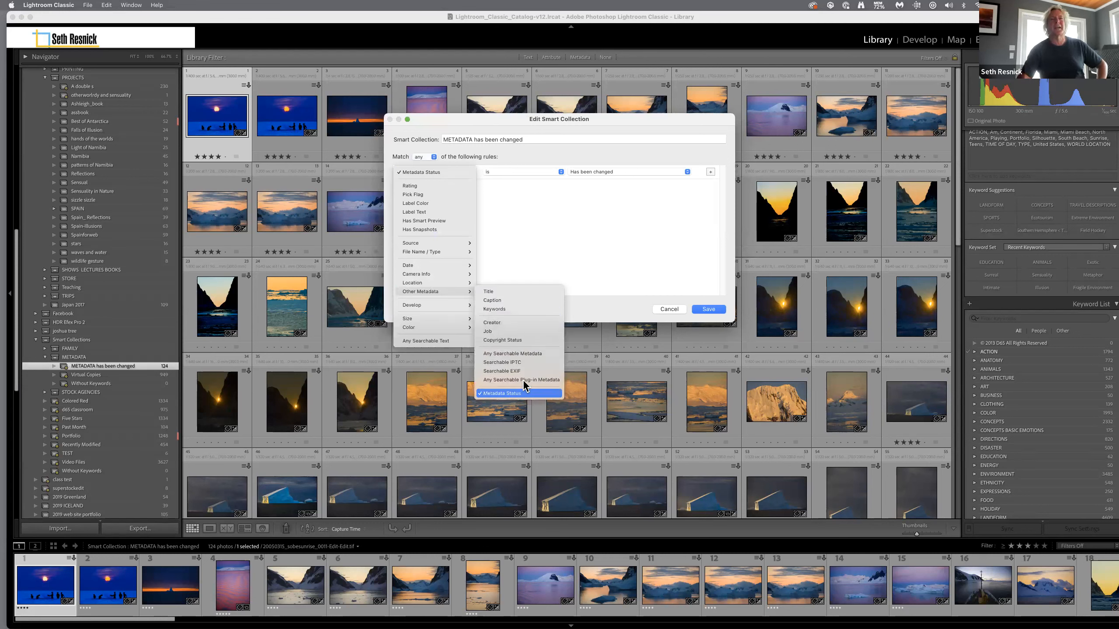
pyautogui.click(620, 212)
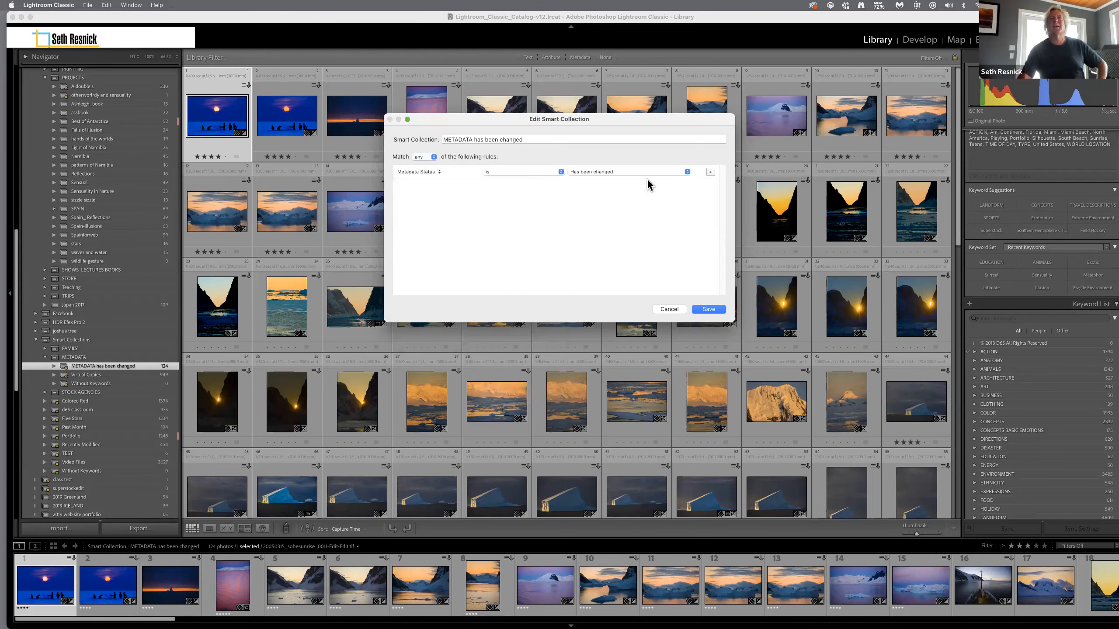
pyautogui.click(713, 307)
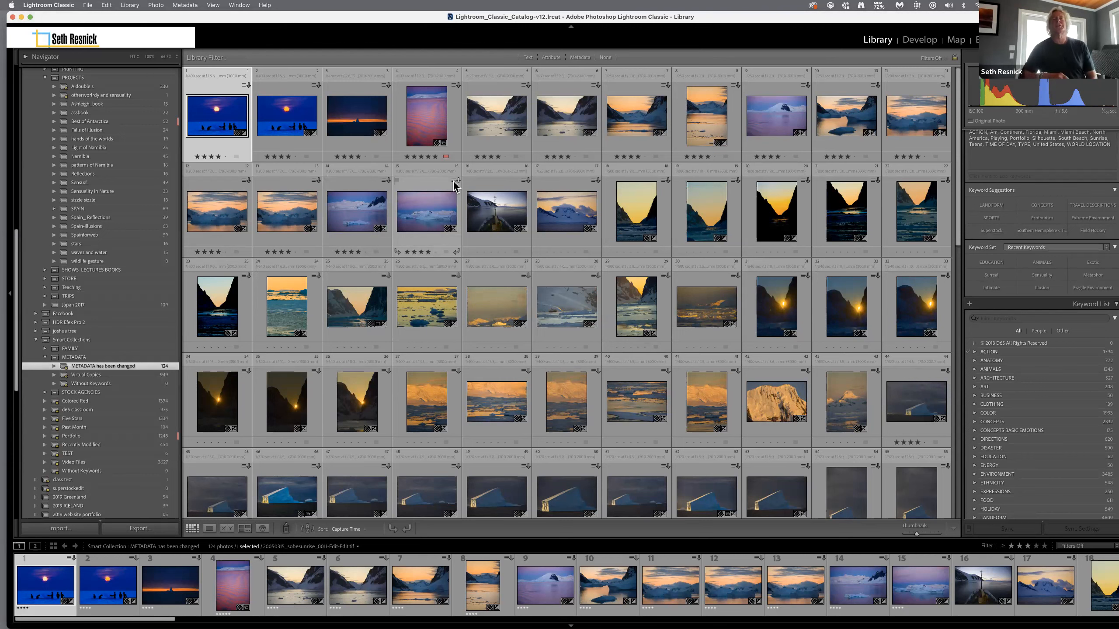
# Select all photos in the "METADATA has been changed" collection and save their metadata to the files
pyautogui.moveTo(454, 187)
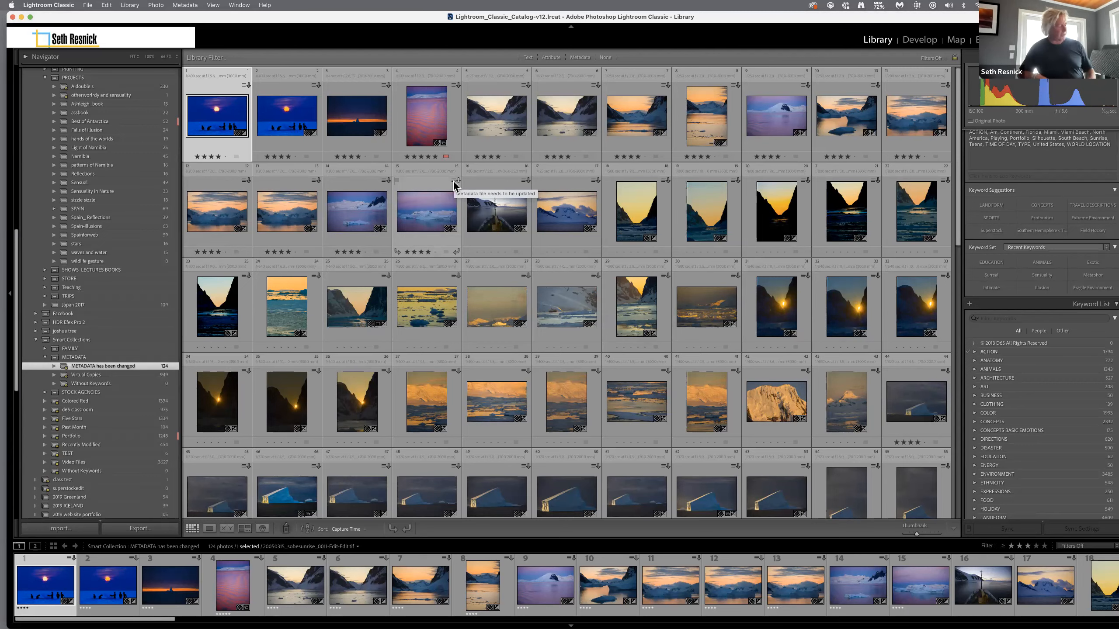
pyautogui.press('super+a')
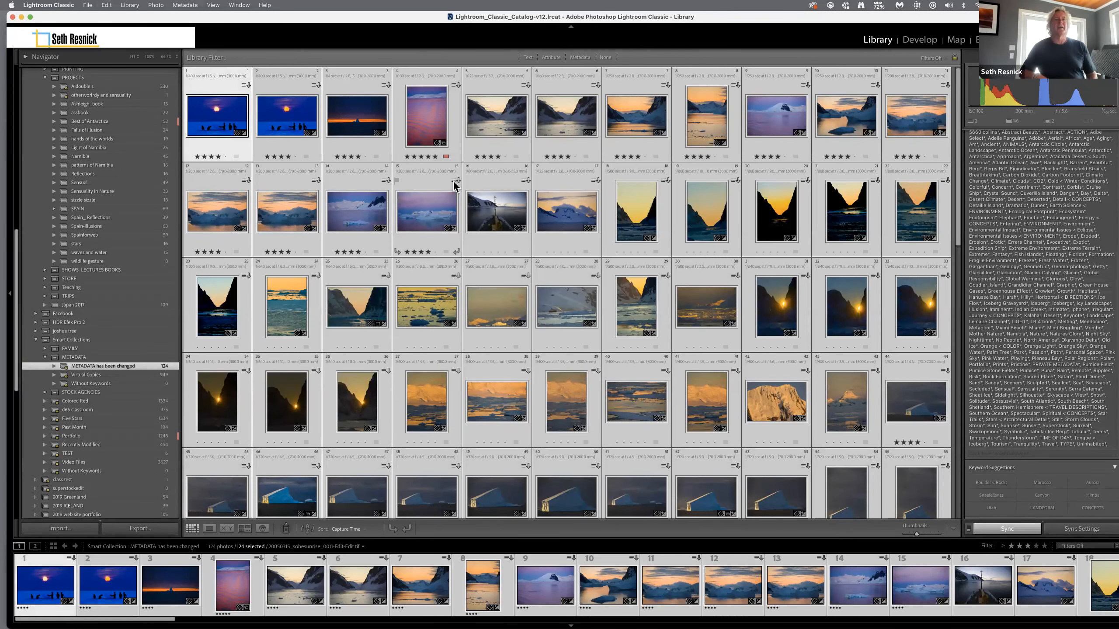
pyautogui.press('super+s')
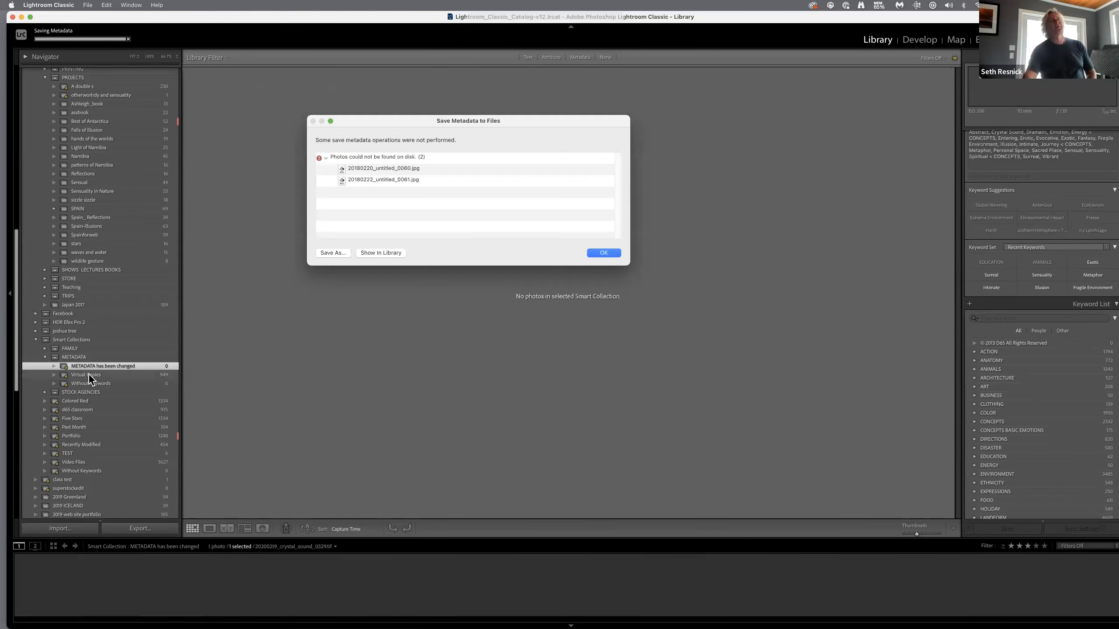
pyautogui.click(612, 253)
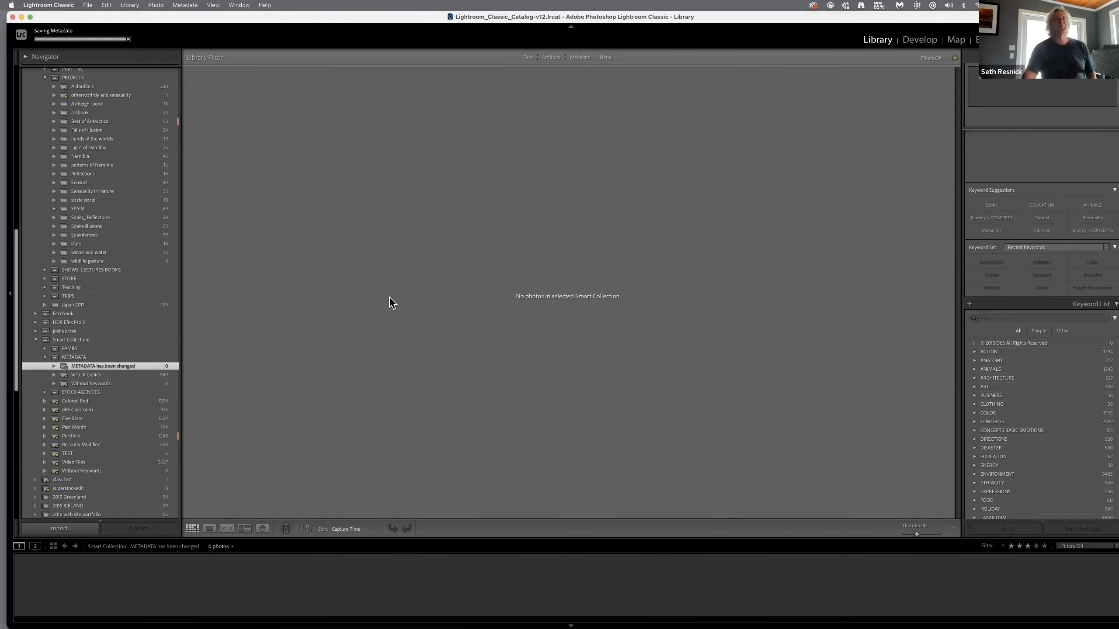
# Open the Virtual Copies smart collection for editing and review its match setting and Copy Name rule
pyautogui.click(105, 375)
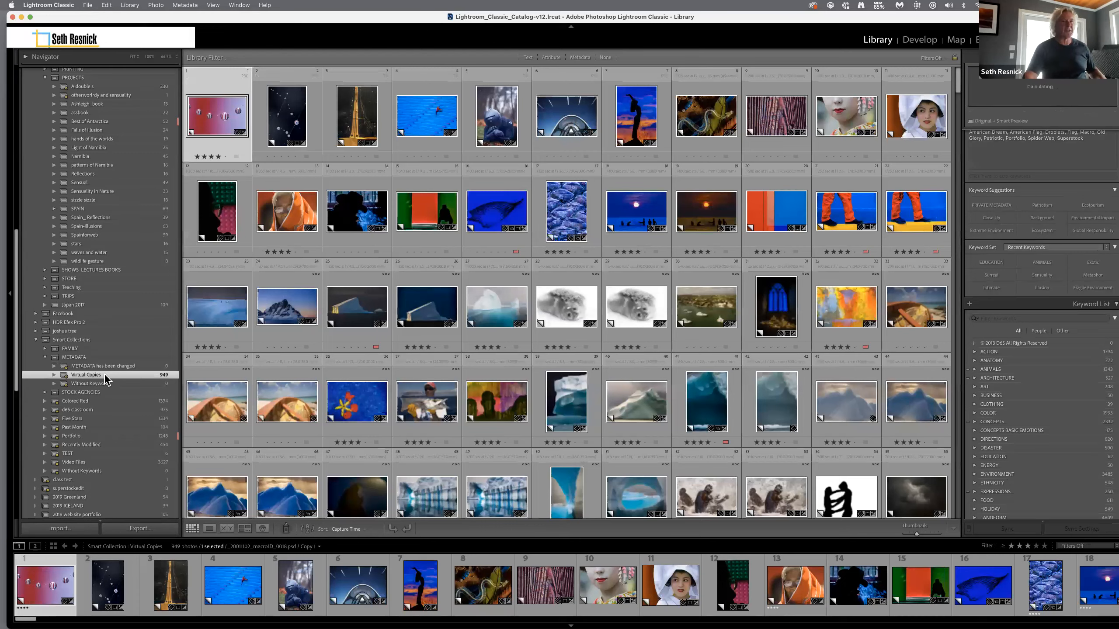
pyautogui.rightClick(105, 380)
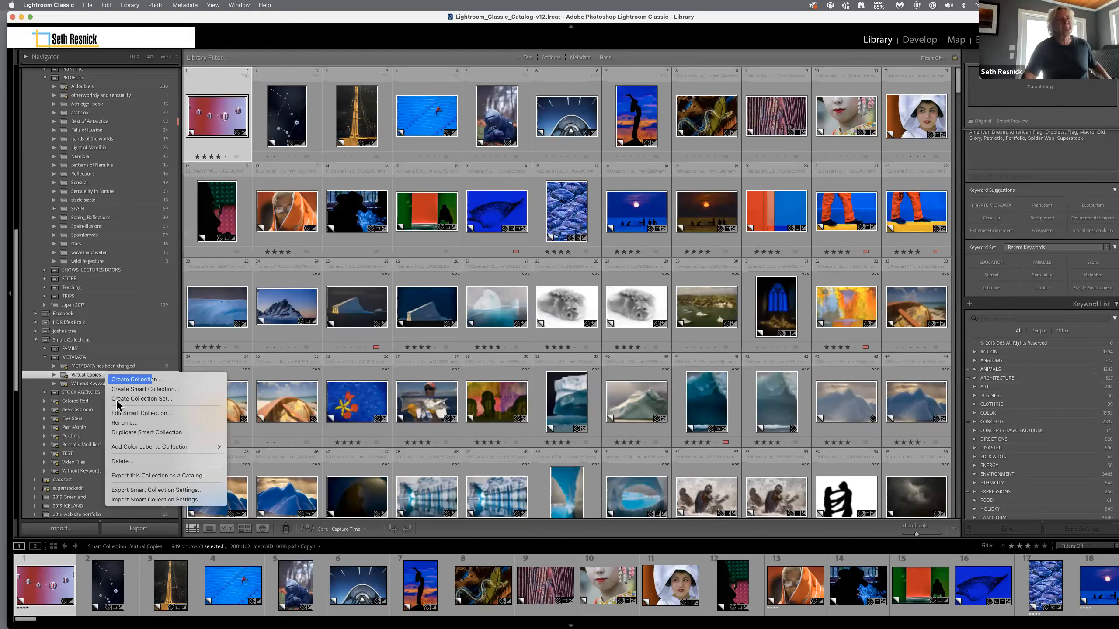
pyautogui.click(124, 414)
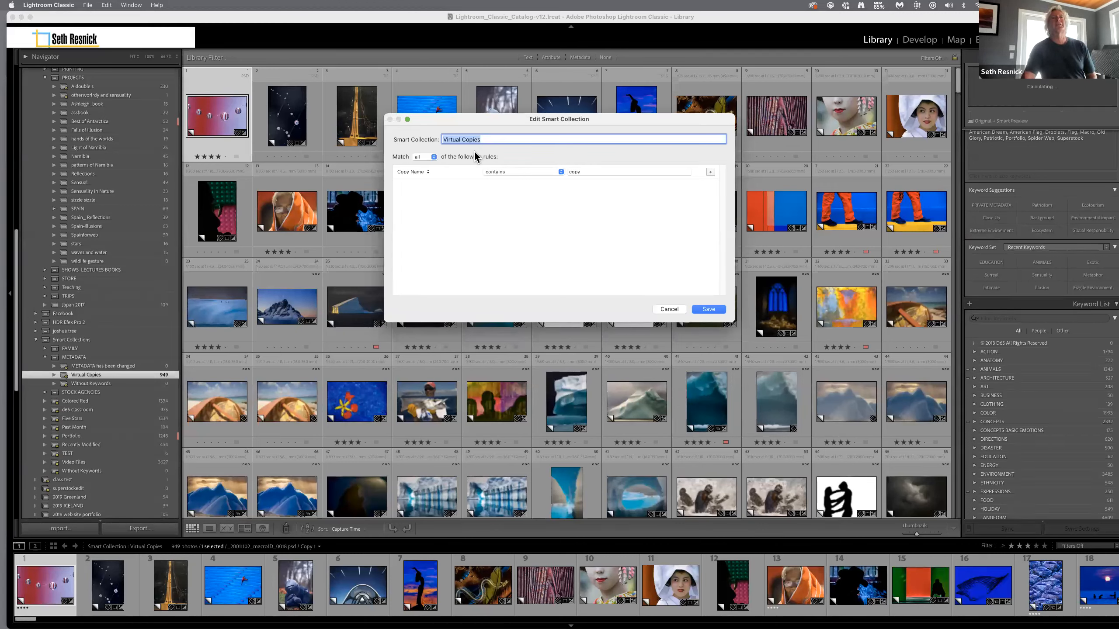
pyautogui.click(432, 156)
pyautogui.click(437, 160)
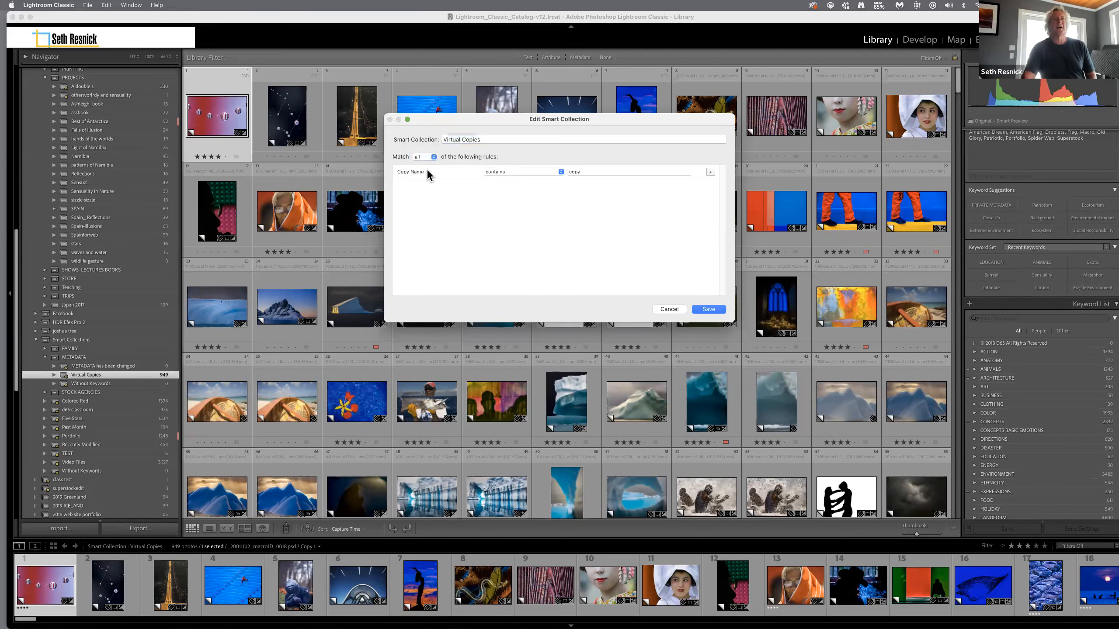
pyautogui.click(717, 310)
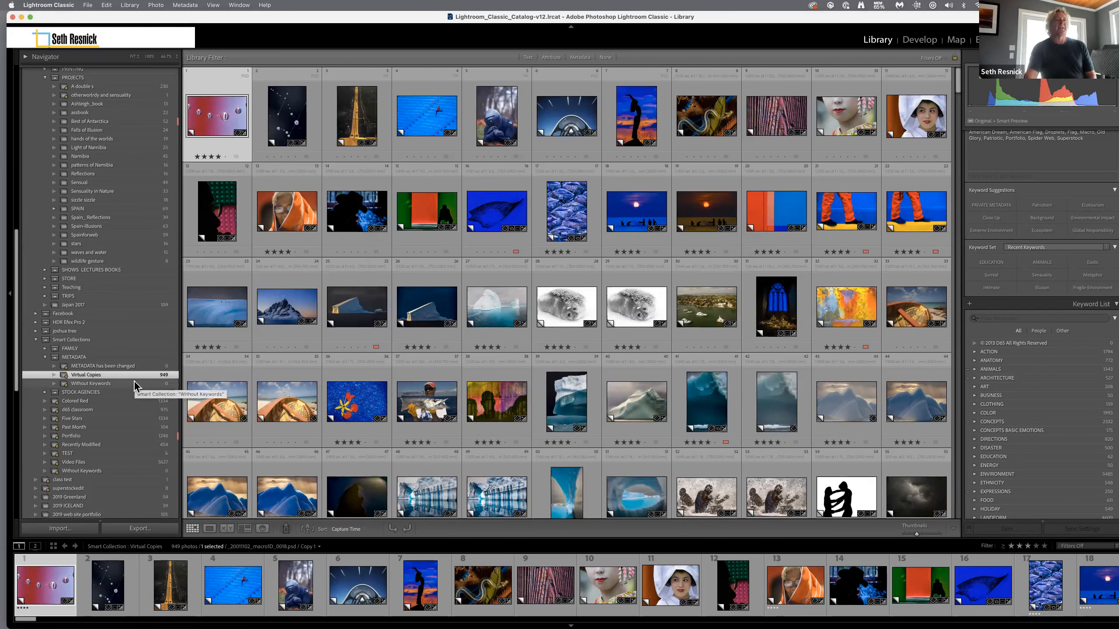
# Open the Without Keywords smart collection for editing and review its Keywords rule and the Other Metadata criteria
pyautogui.click(110, 384)
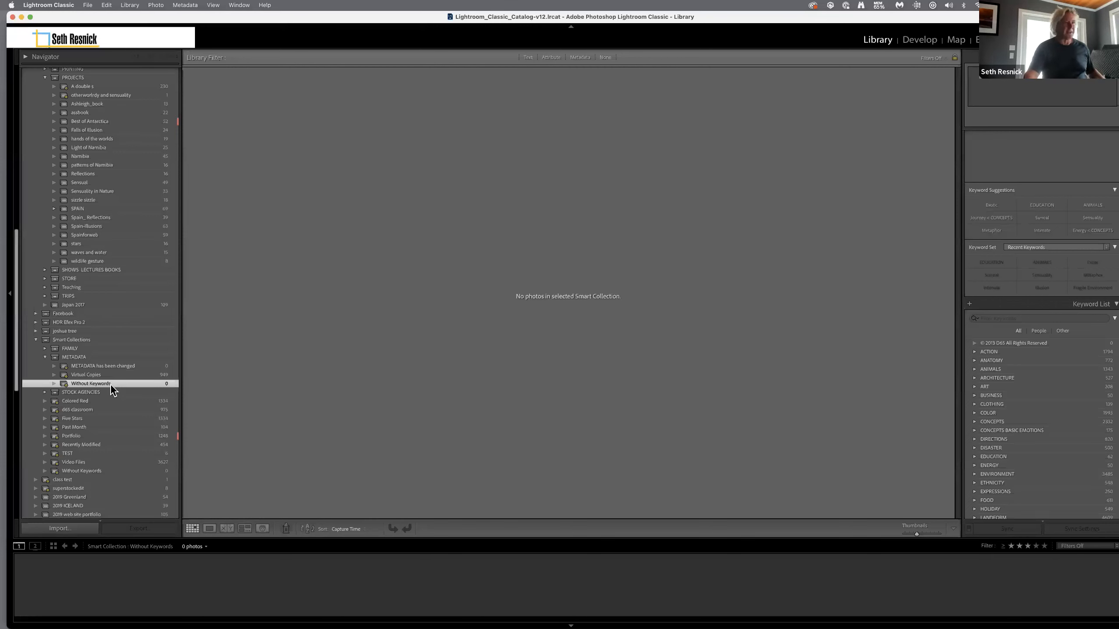
pyautogui.rightClick(110, 384)
pyautogui.click(129, 423)
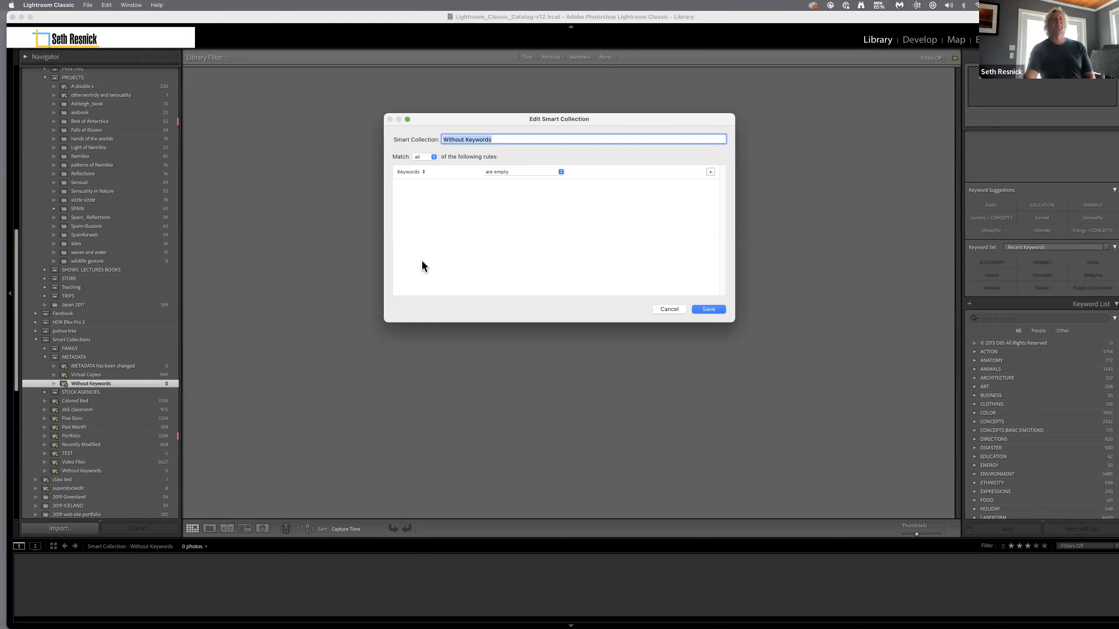
pyautogui.click(420, 171)
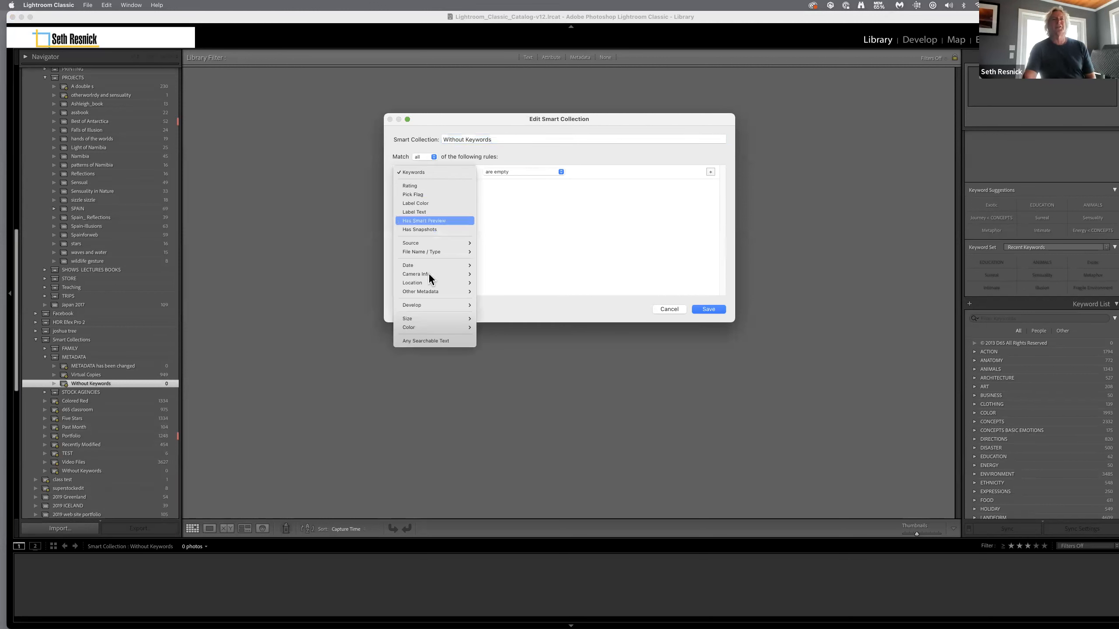
pyautogui.moveTo(428, 290)
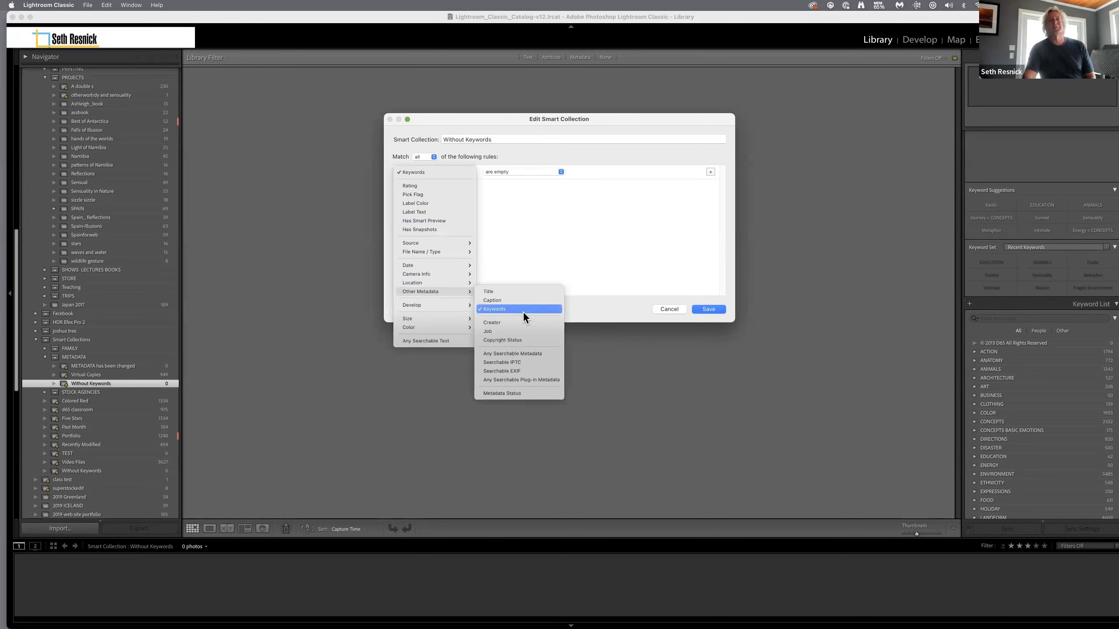
pyautogui.click(429, 174)
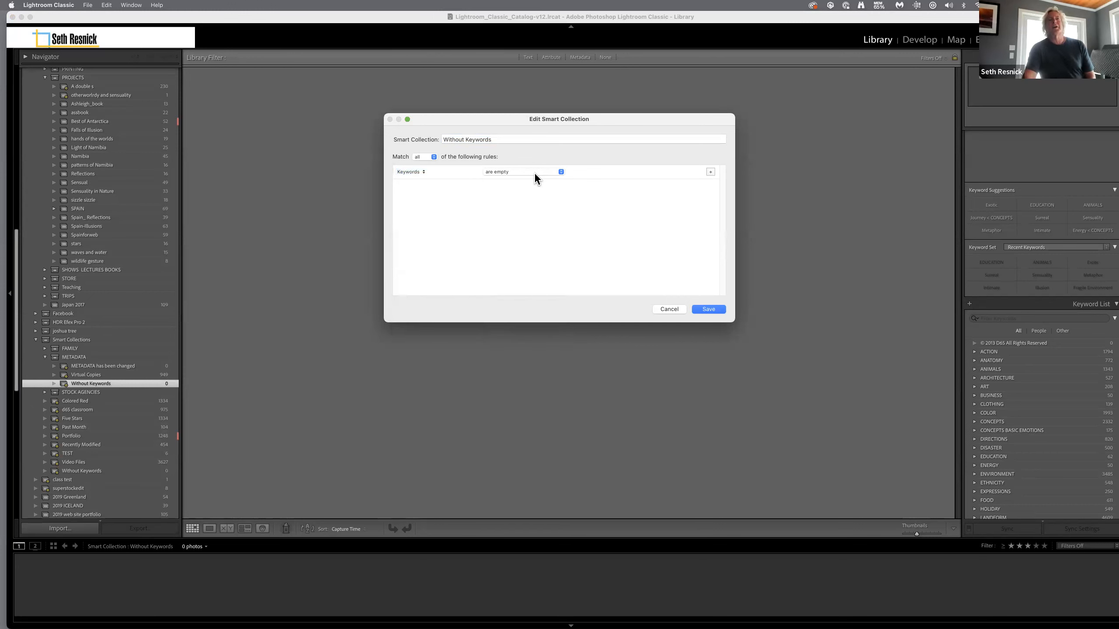
pyautogui.click(702, 308)
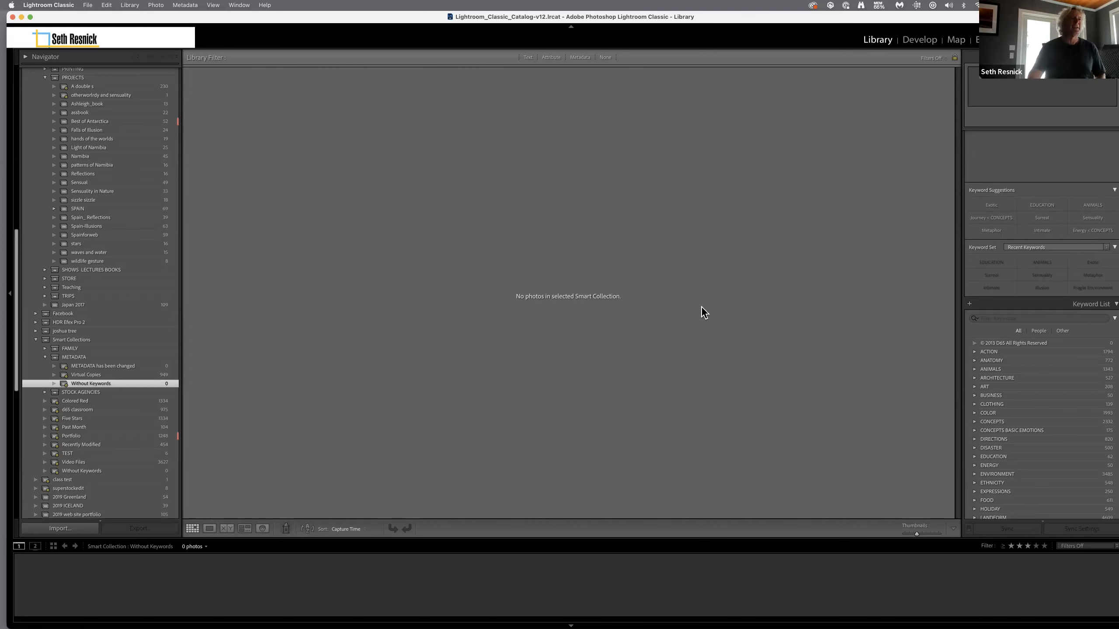
# Start a new smart collection inside the METADATA collection set and name it "Emotional Keywords"
pyautogui.click(76, 355)
pyautogui.click(119, 5)
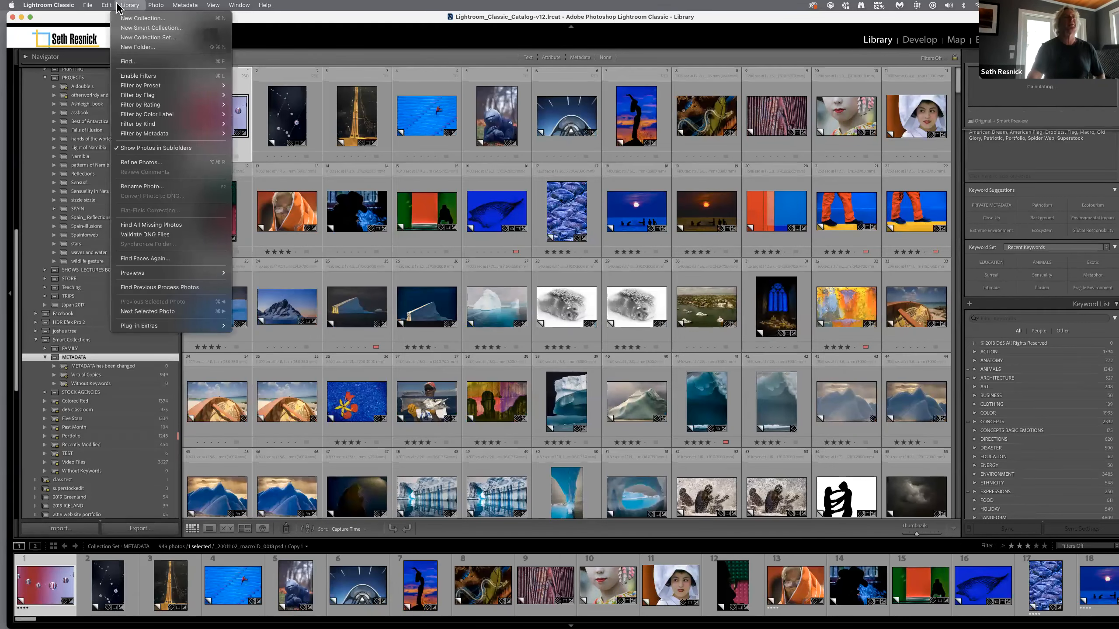
pyautogui.click(132, 28)
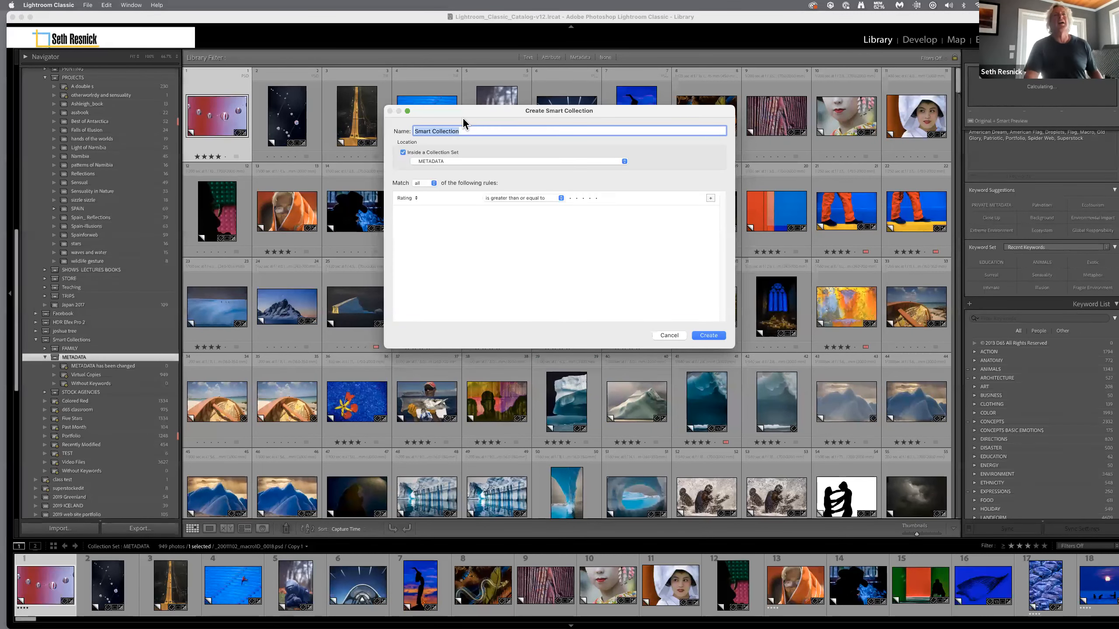
pyautogui.click(466, 130)
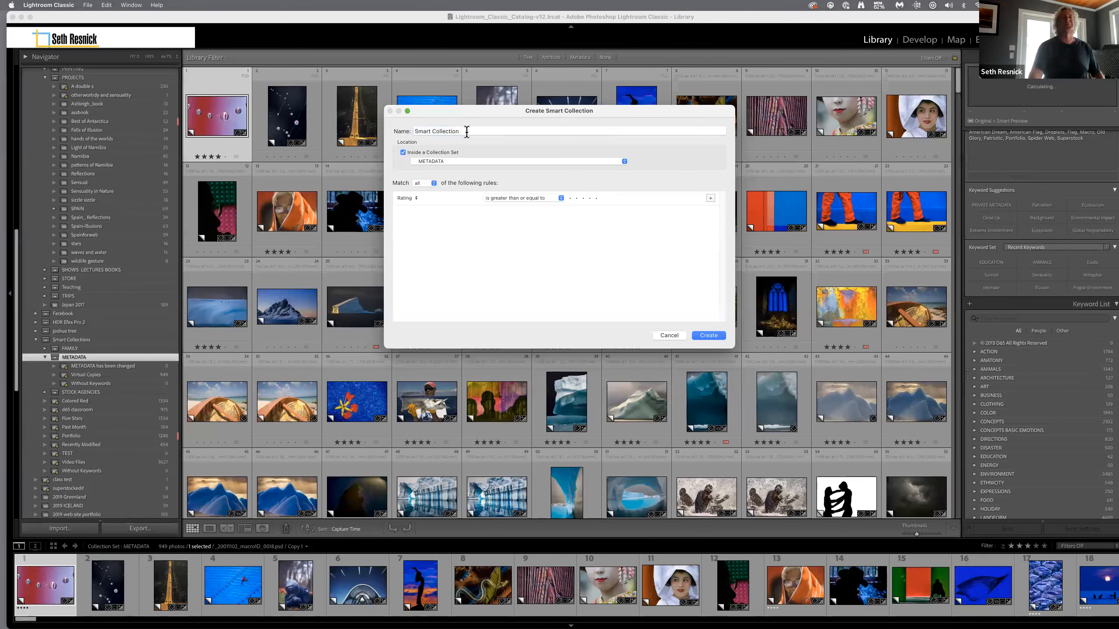
pyautogui.tripleClick(423, 128)
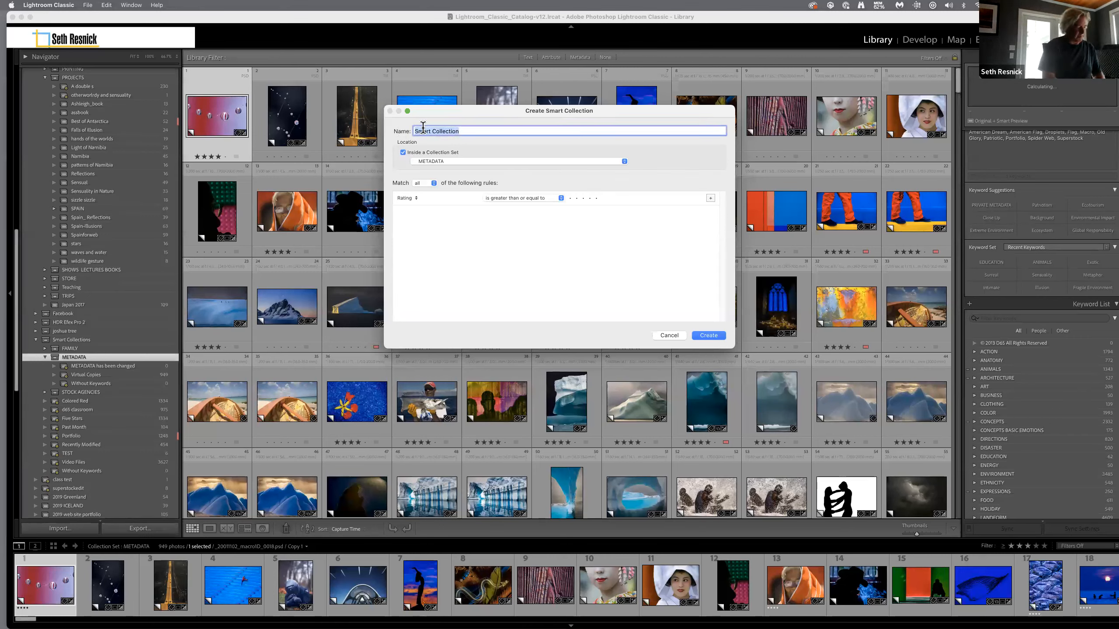
pyautogui.write('Emotiona')
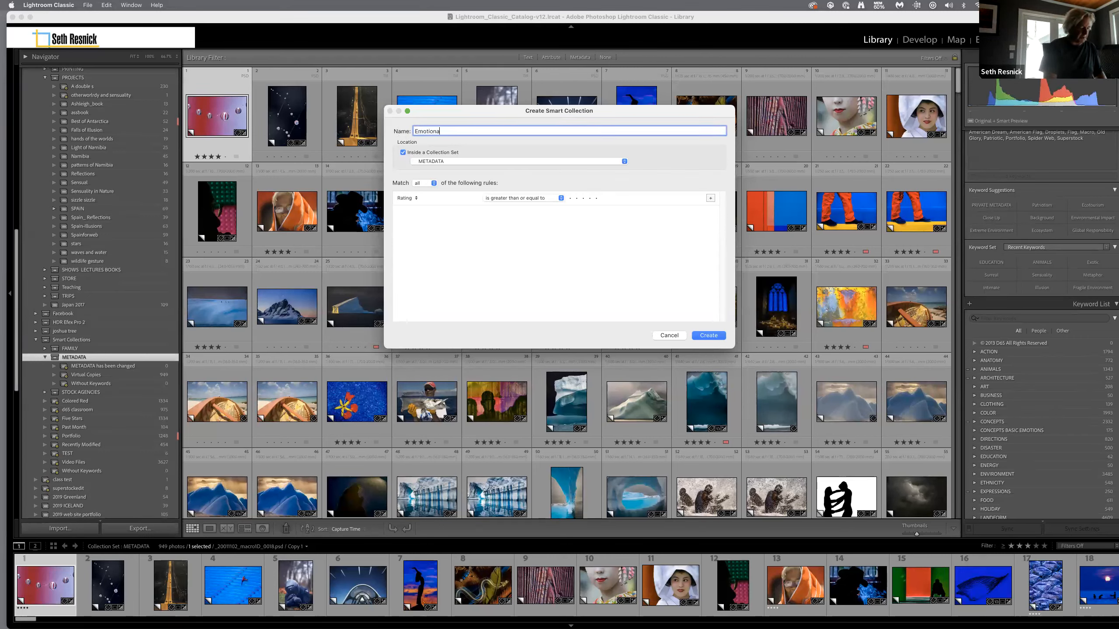
pyautogui.write('l Keywords')
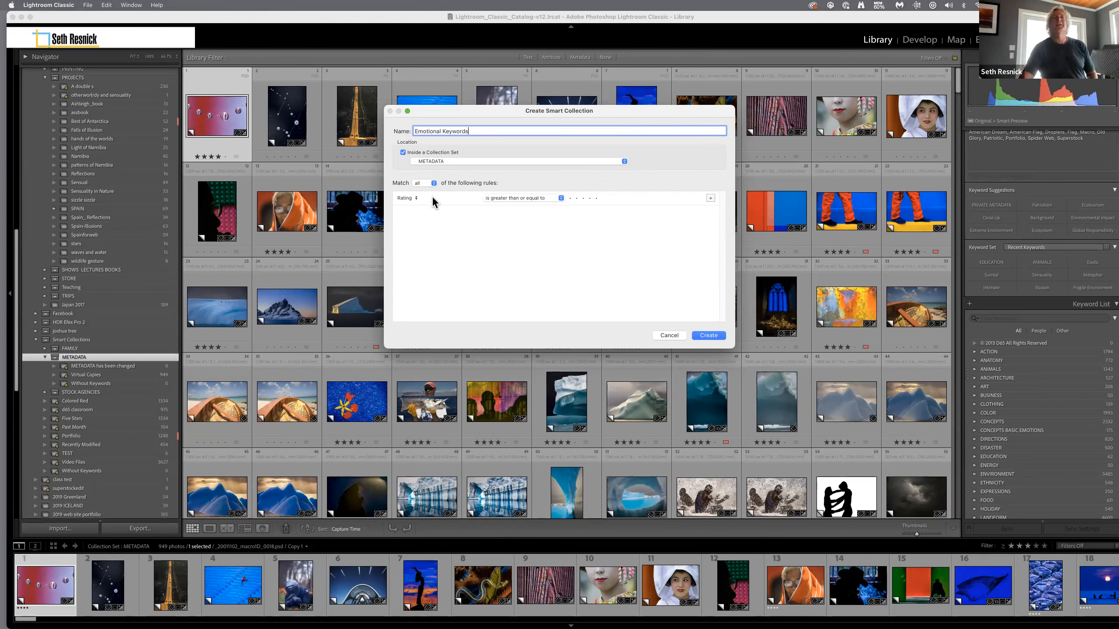
# Change the first rule's criterion from Rating to Keywords, keeping the "contains" condition
pyautogui.click(415, 200)
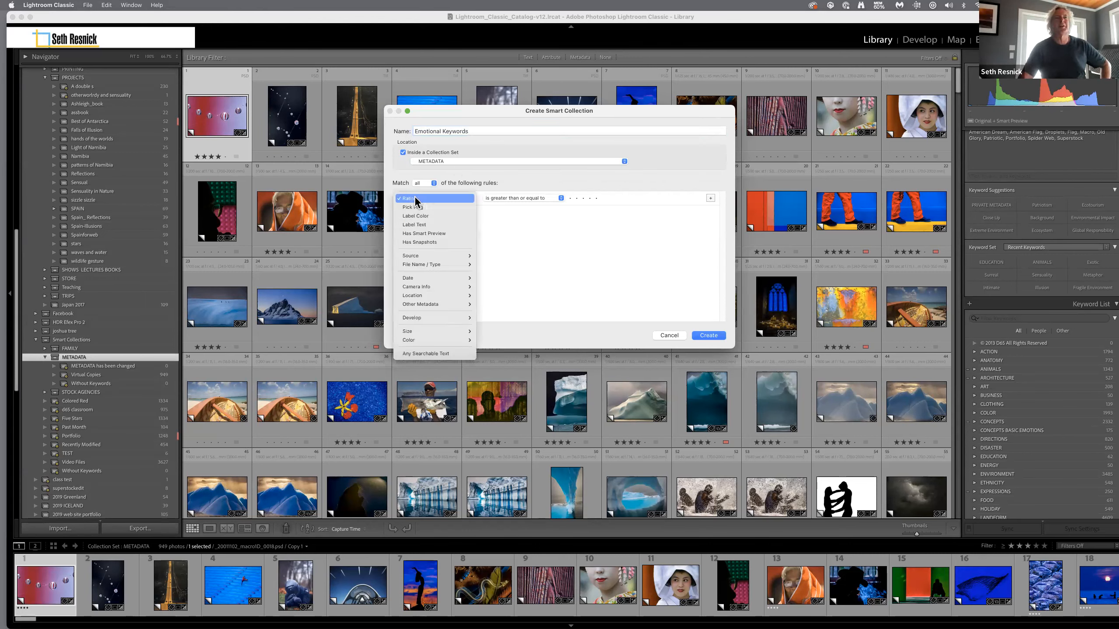
pyautogui.moveTo(422, 305)
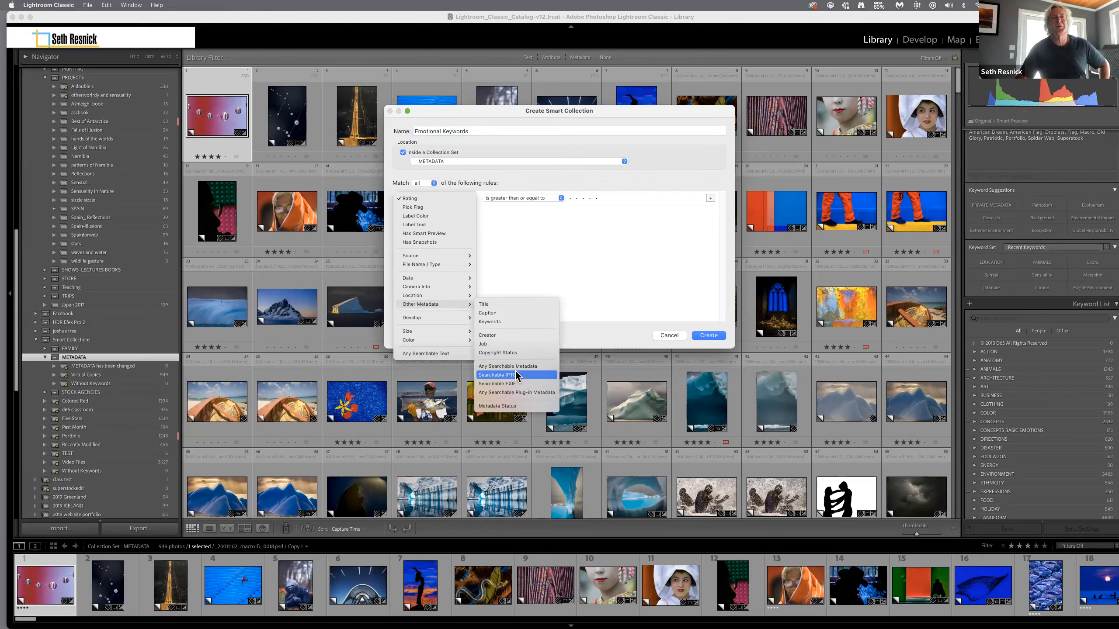
pyautogui.click(494, 322)
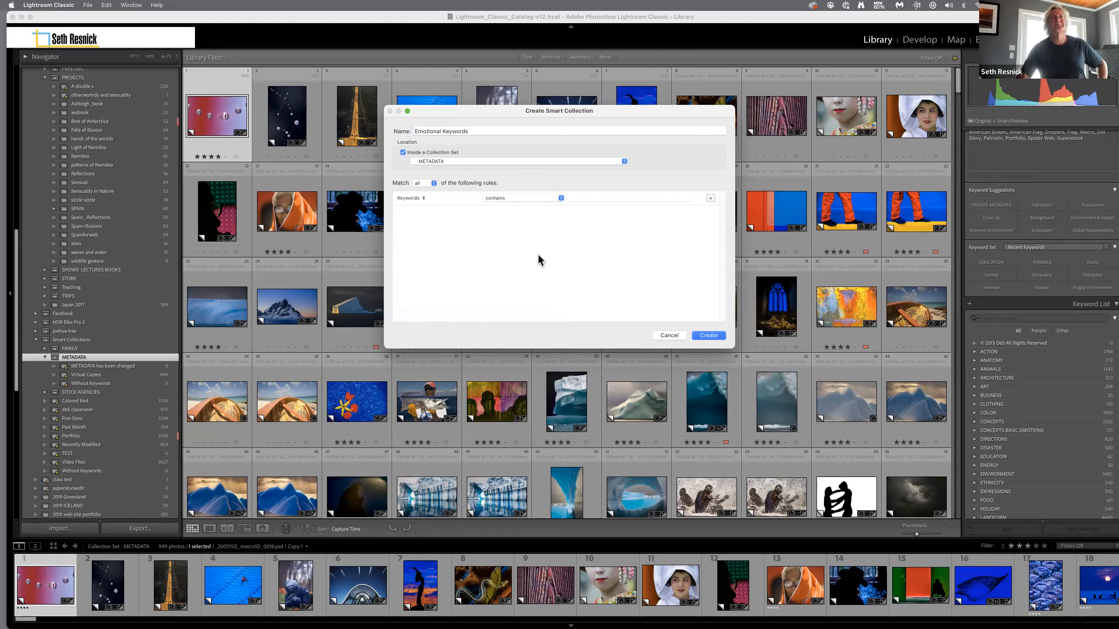
pyautogui.click(562, 198)
pyautogui.click(562, 200)
# Enter "Sensuality, Illusion, Sourreal, Metaphor, Evocative" as the keywords the first rule looks for
pyautogui.click(581, 198)
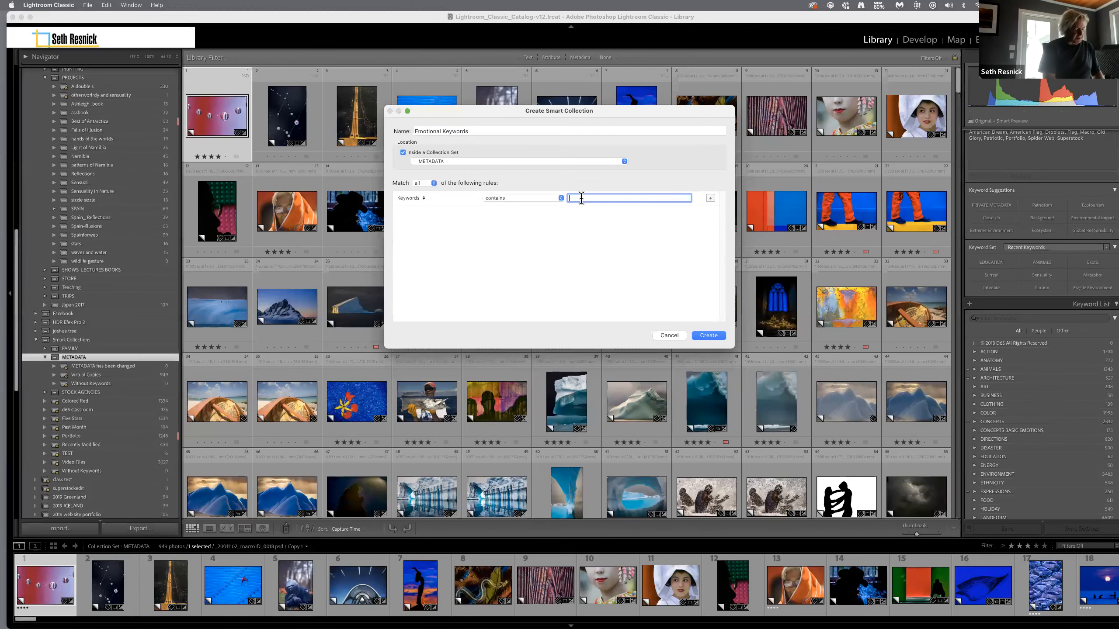
pyautogui.write('Sen')
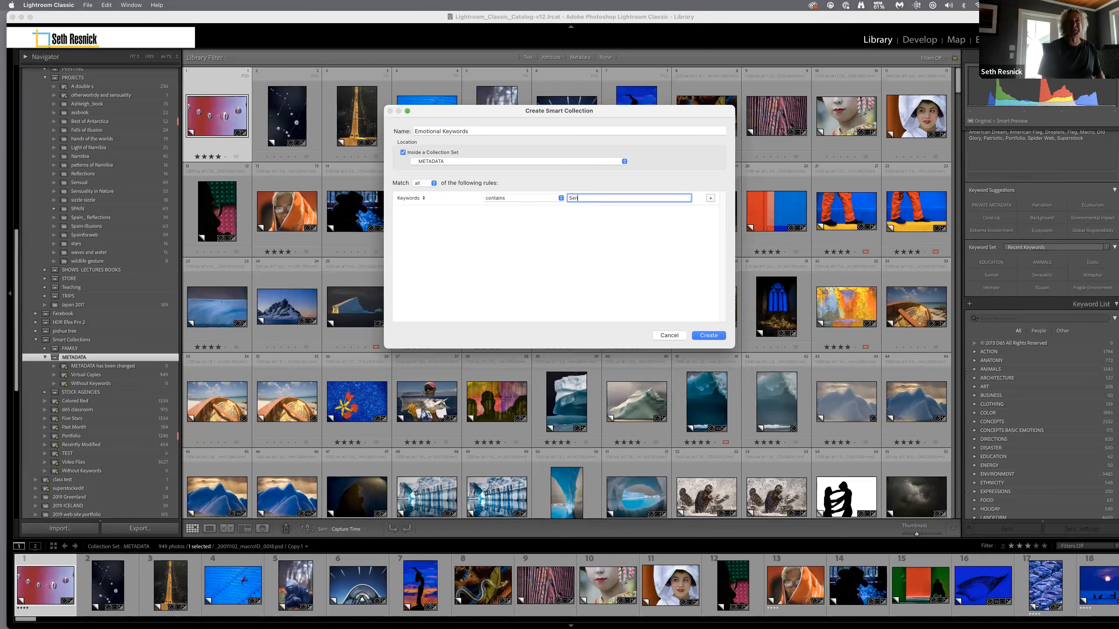
pyautogui.write('suality,')
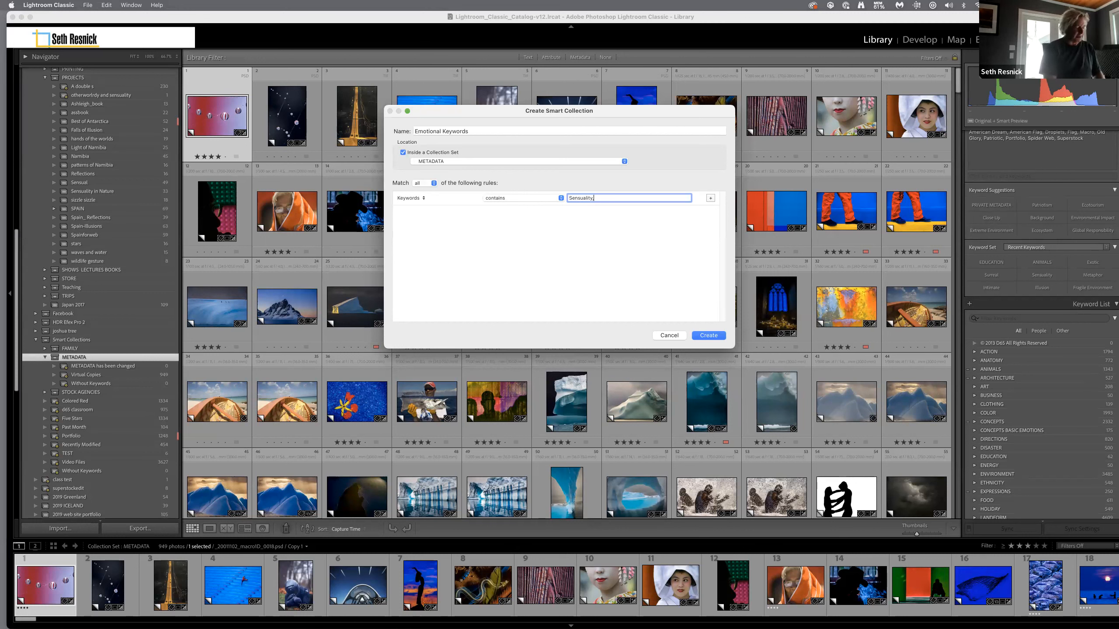
pyautogui.write('Illusioin,')
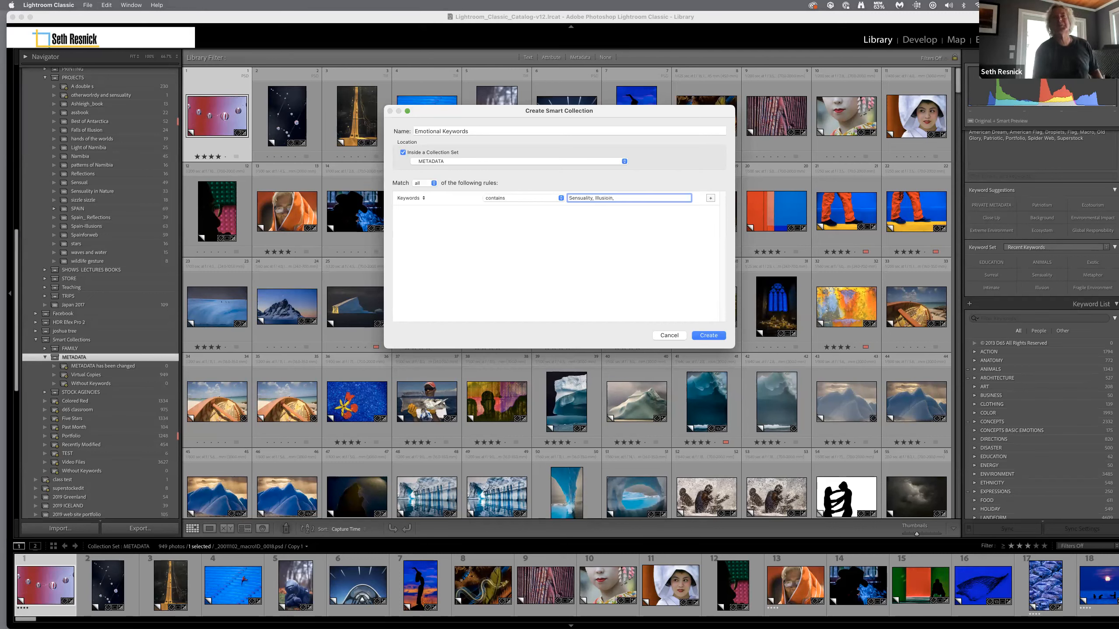
pyautogui.press('BackSpace')
pyautogui.press('BackSpace')
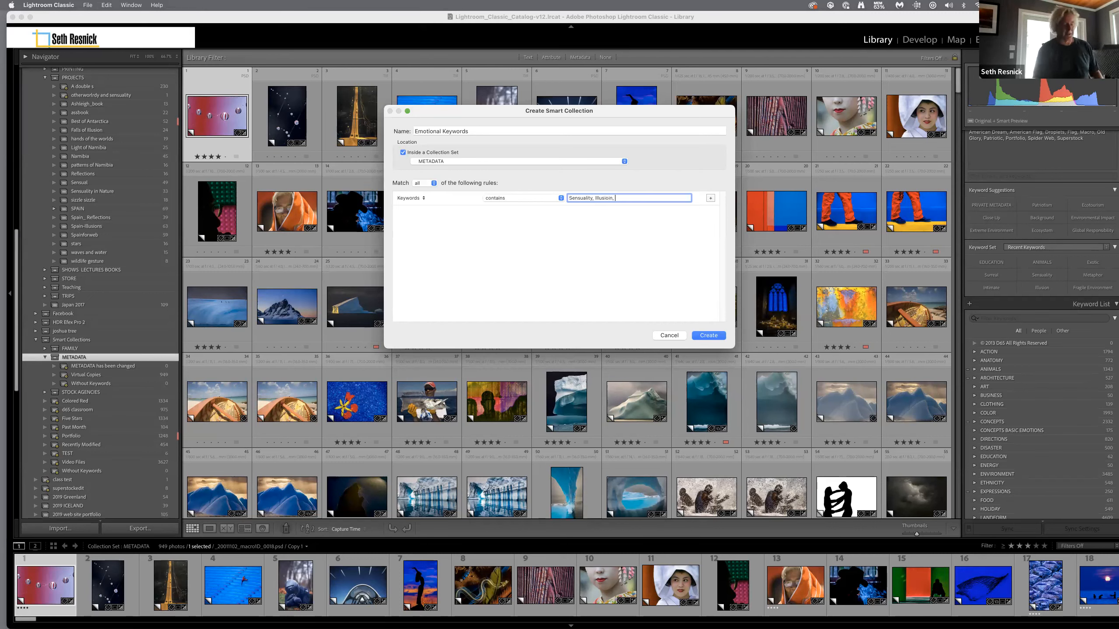
pyautogui.write('on')
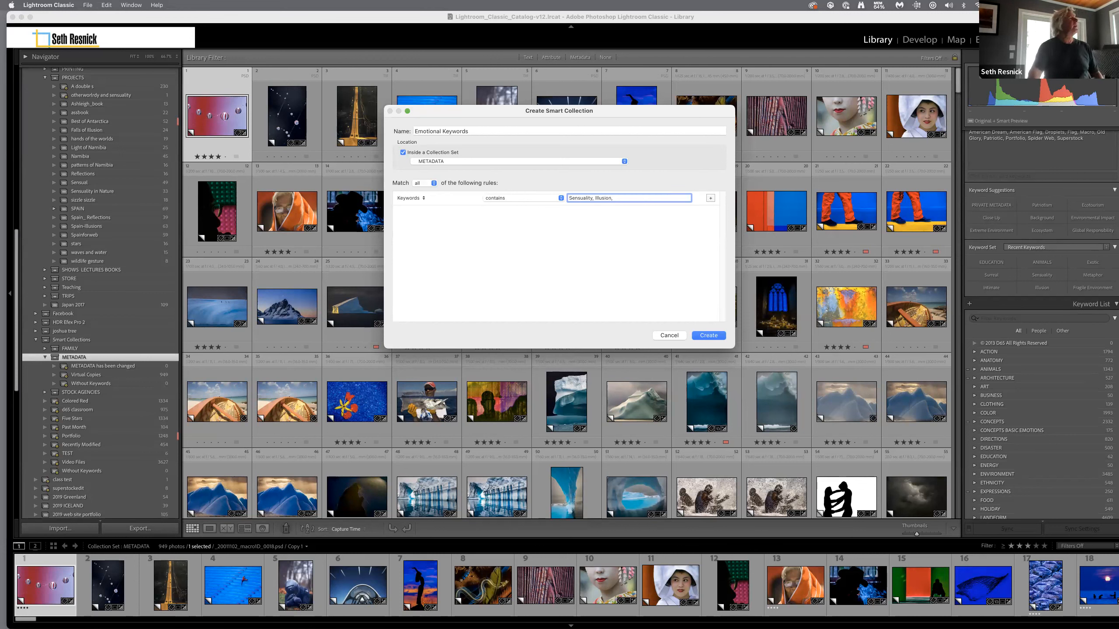
pyautogui.press('super+Tab')
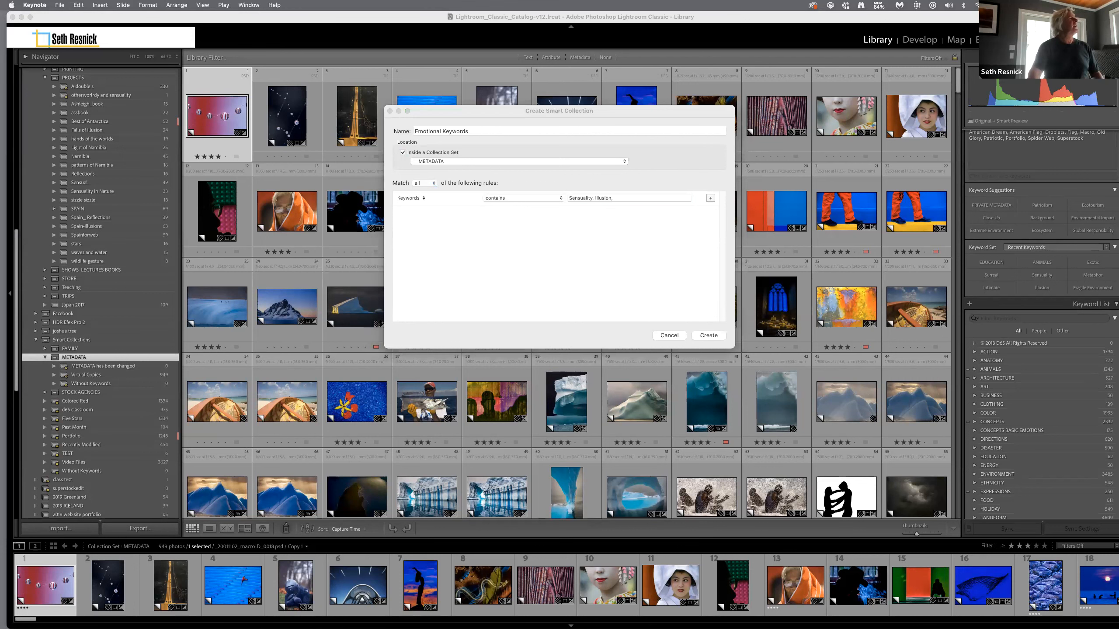
pyautogui.click(624, 198)
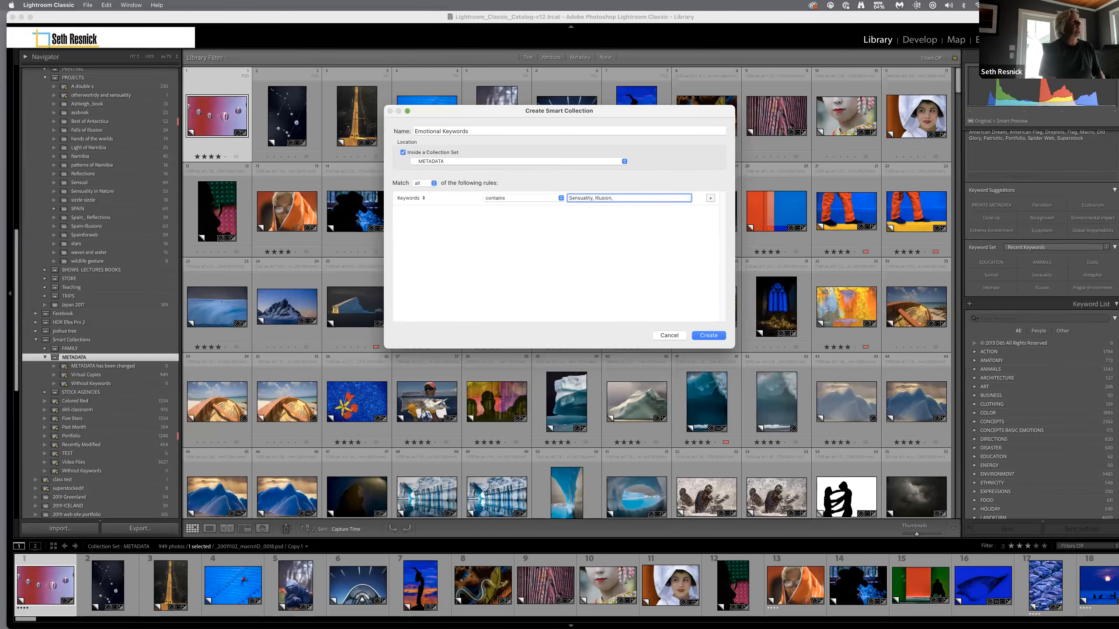
pyautogui.write('real,')
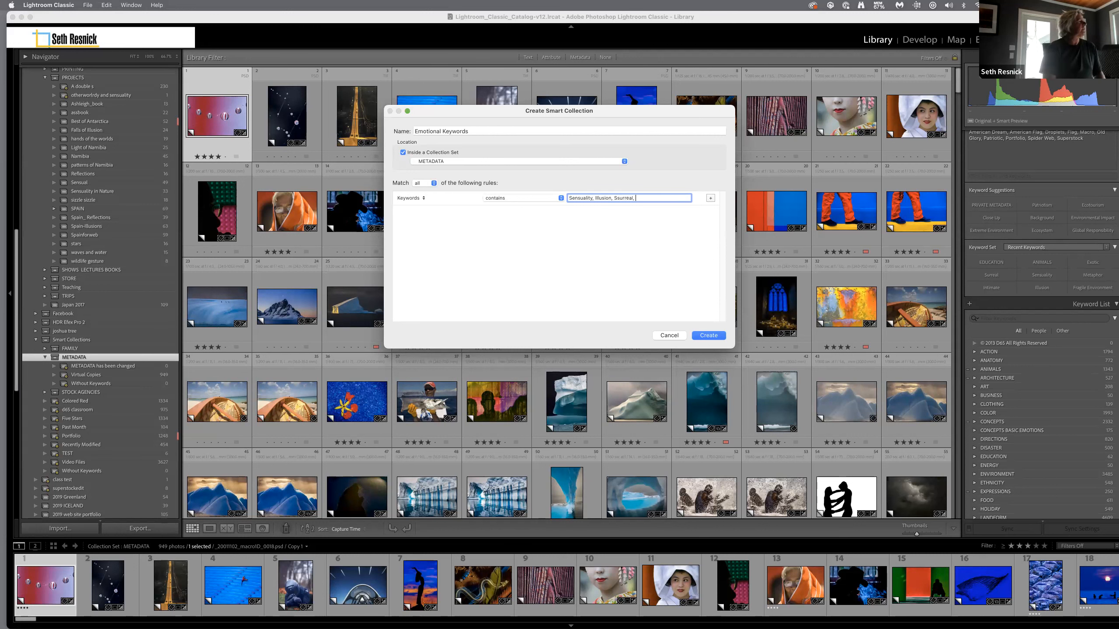
pyautogui.write('Metapho')
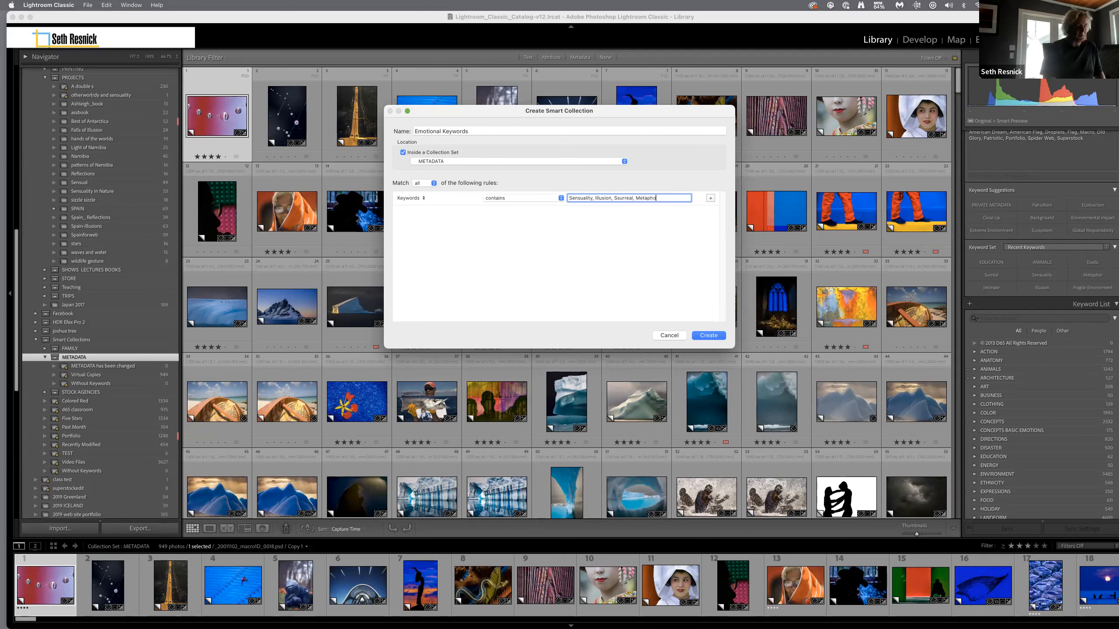
pyautogui.write('r,')
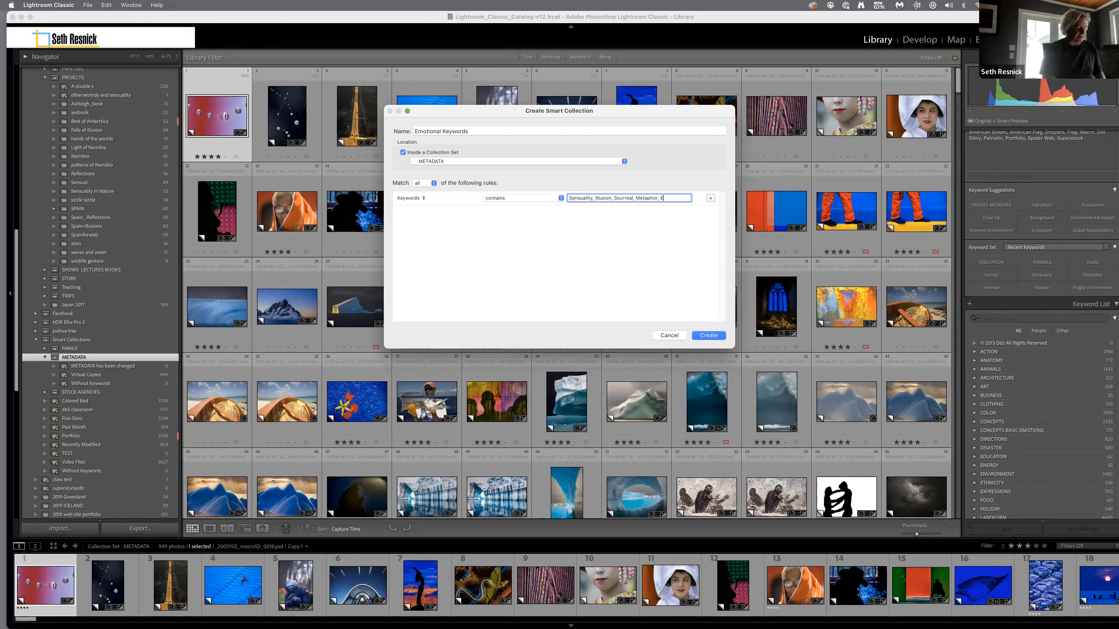
pyautogui.write('Evocative')
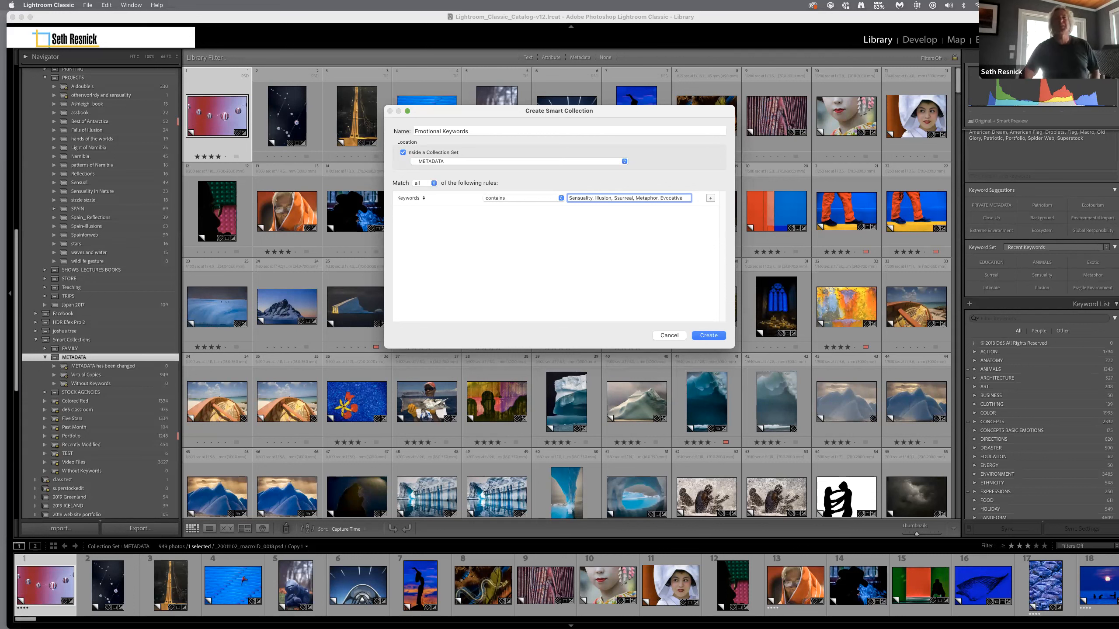
# Add a rule for ratings greater than or equal to five stars and another for a red label color
pyautogui.click(710, 198)
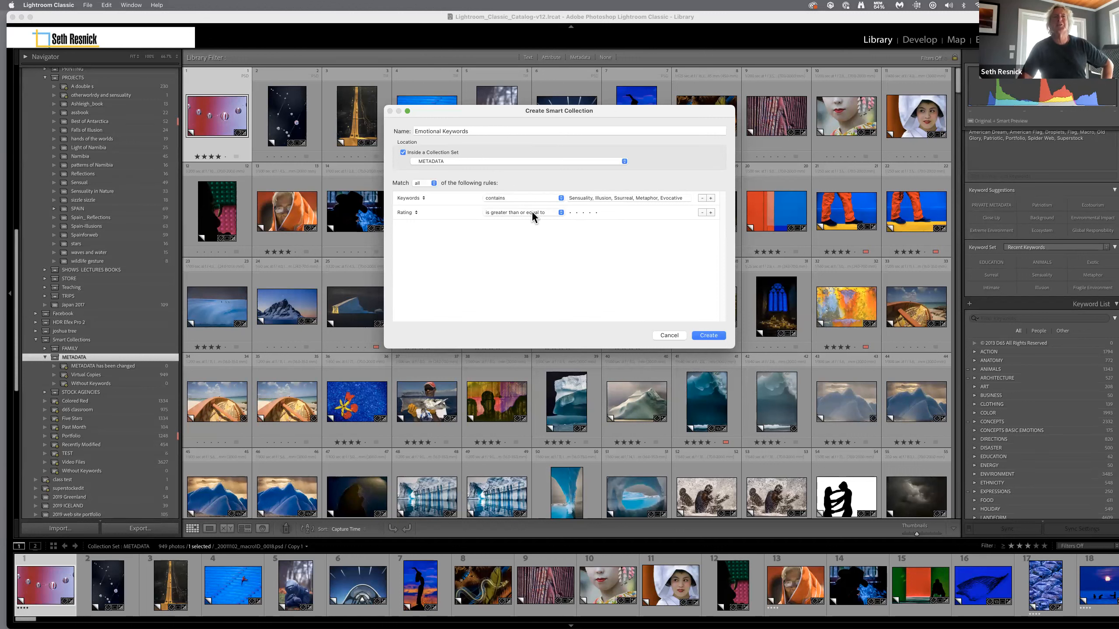
pyautogui.click(596, 214)
pyautogui.click(711, 214)
pyautogui.click(414, 227)
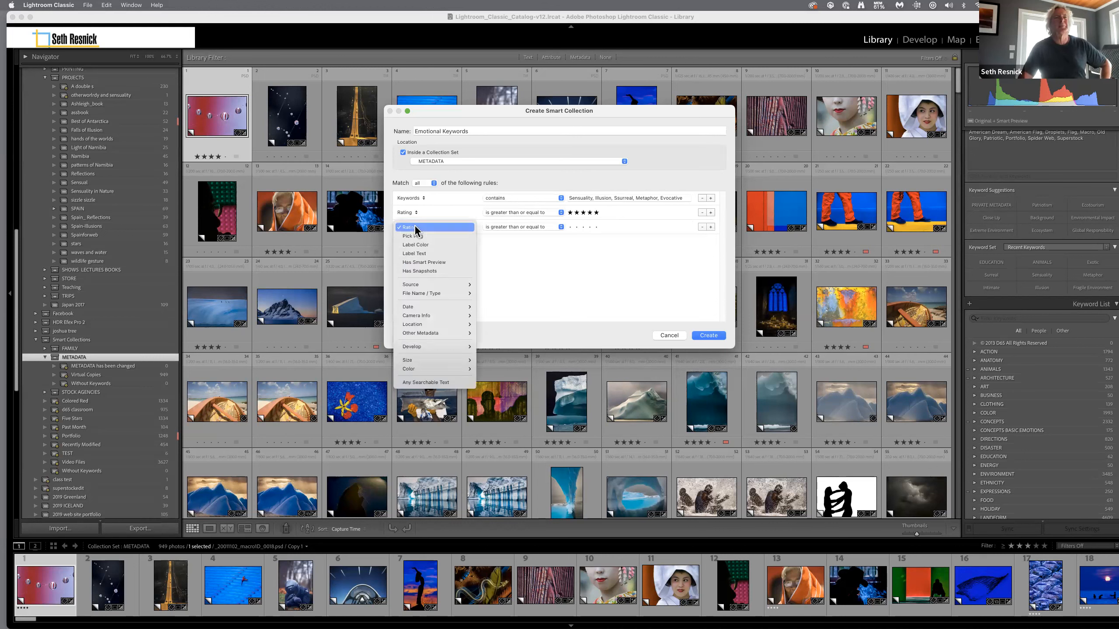
pyautogui.click(415, 244)
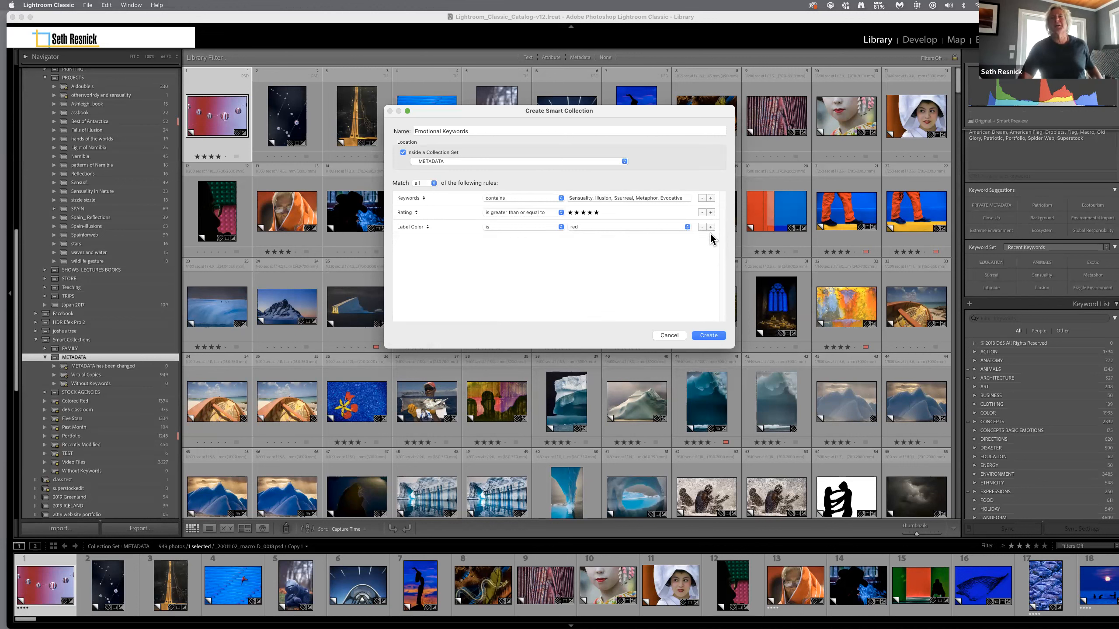
# Add a nested rule group below the label color rule and set it to "All of the following are true"
pyautogui.press('alt')
pyautogui.keyDown('alt'); pyautogui.click(710, 226); pyautogui.keyUp('alt')
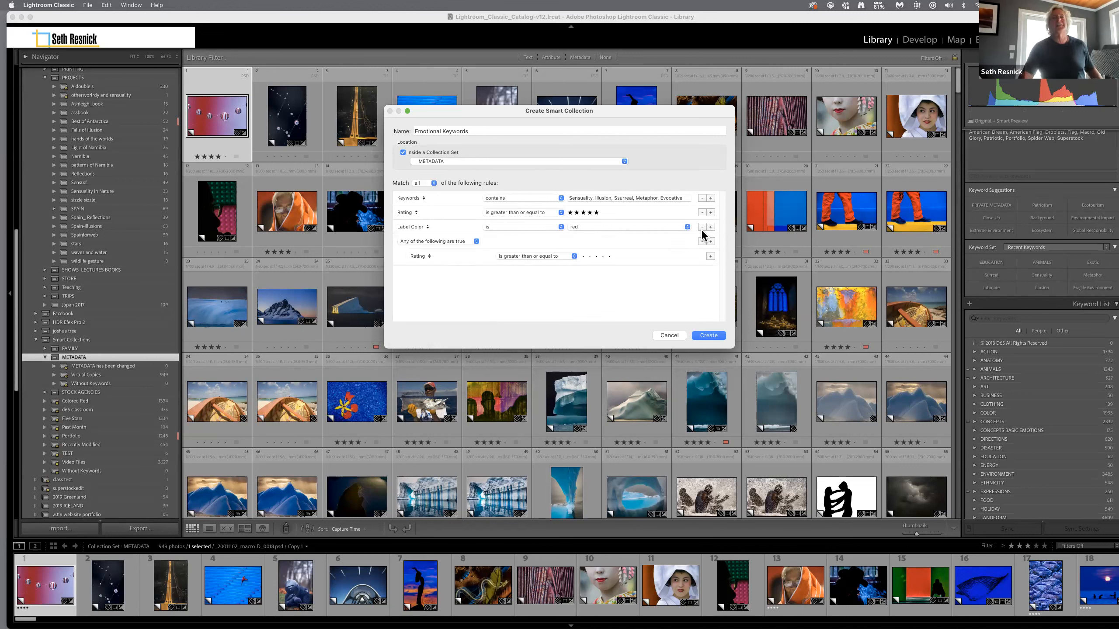
pyautogui.click(477, 241)
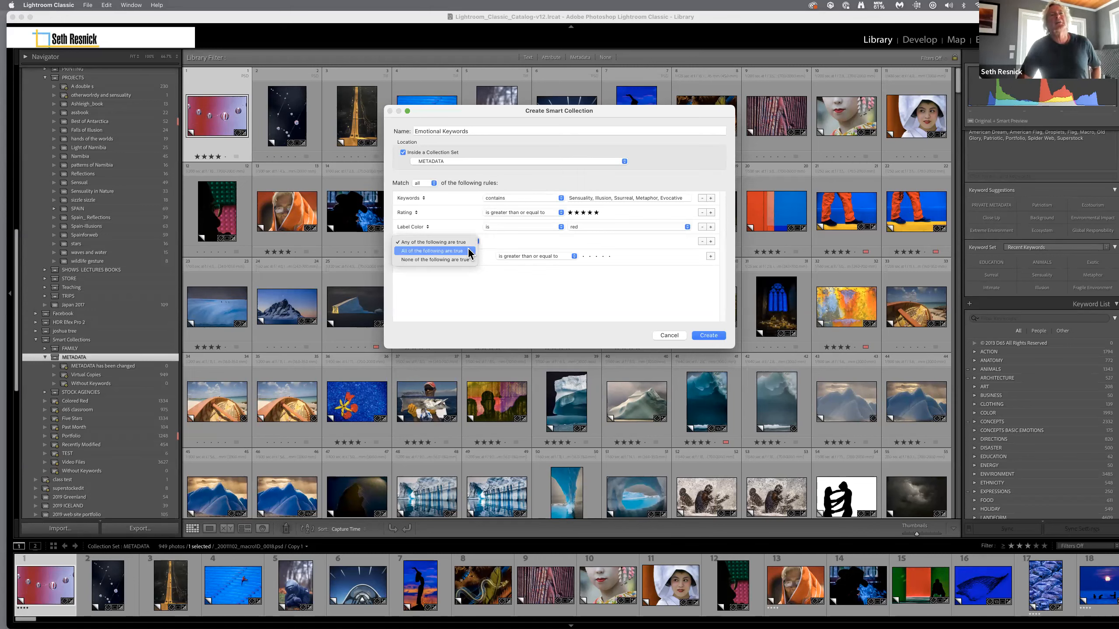
pyautogui.click(464, 255)
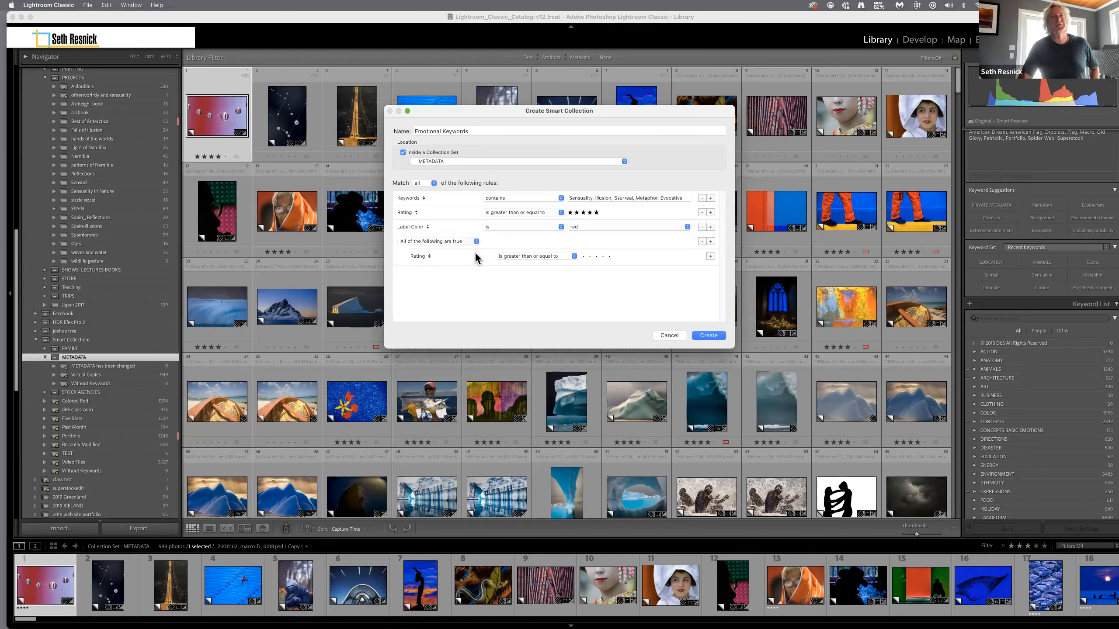
# Set the nested rule to Keywords doesn't contain "people", and create the smart collection
pyautogui.click(427, 257)
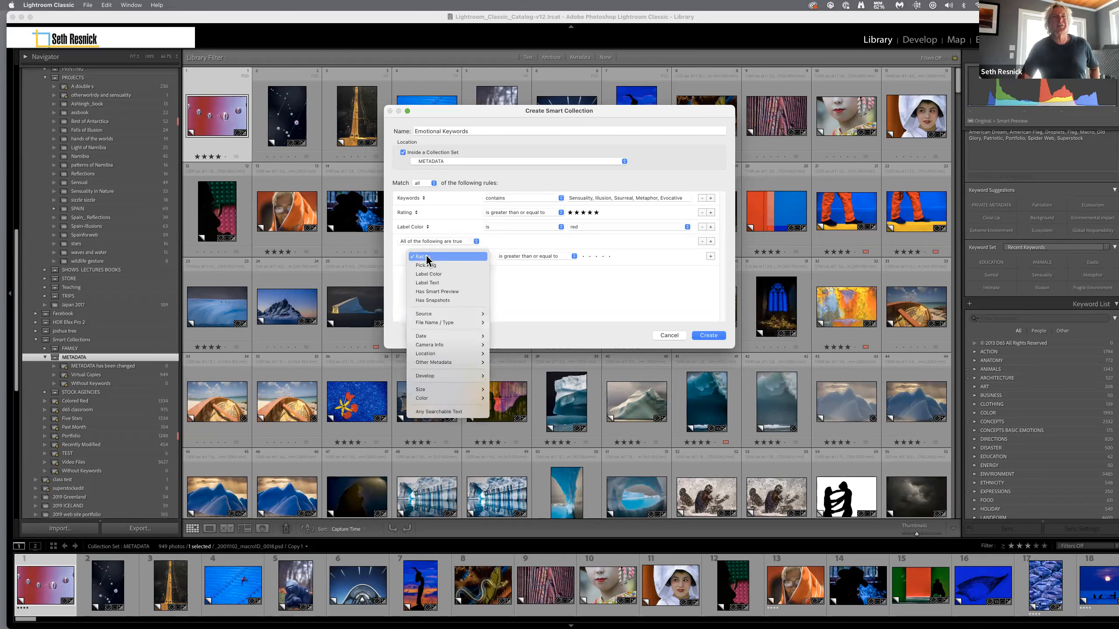
pyautogui.moveTo(436, 366)
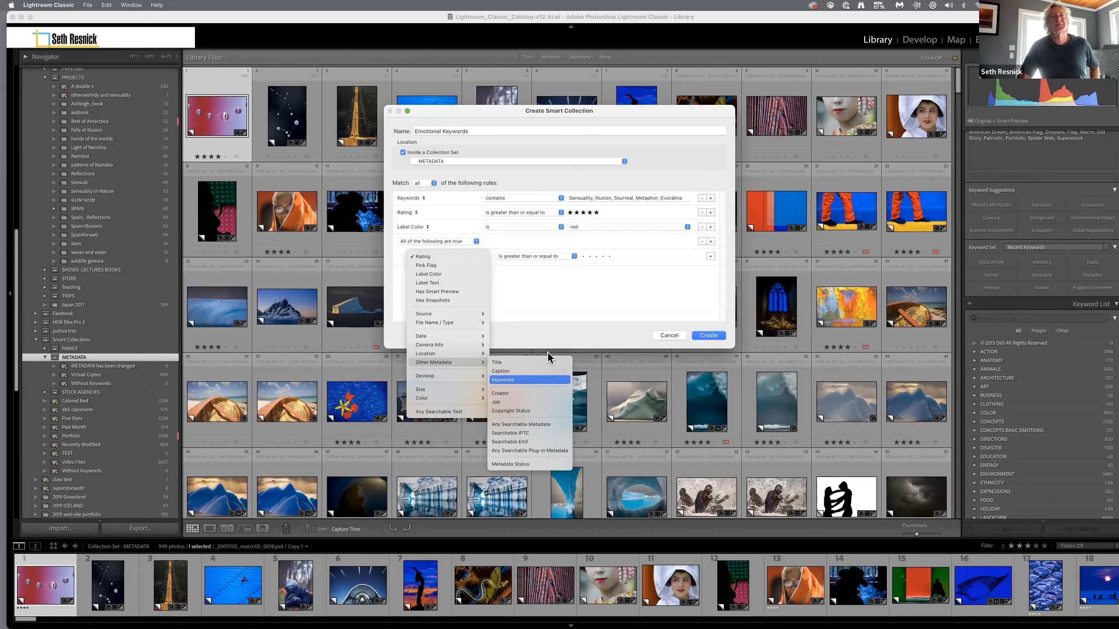
pyautogui.click(510, 381)
pyautogui.click(573, 258)
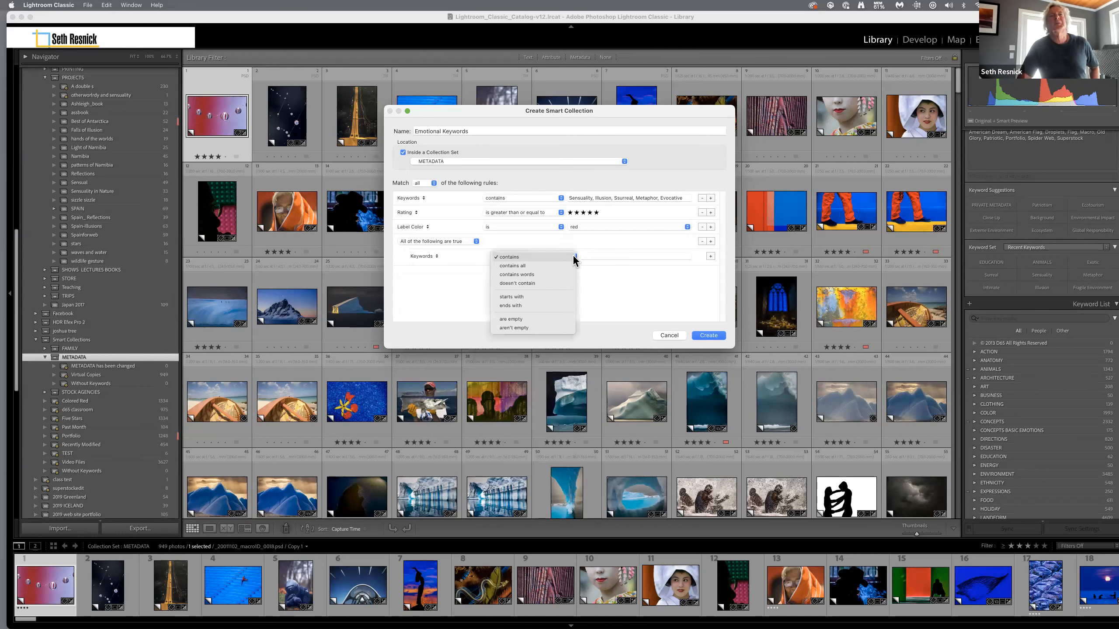
pyautogui.click(557, 284)
pyautogui.click(606, 254)
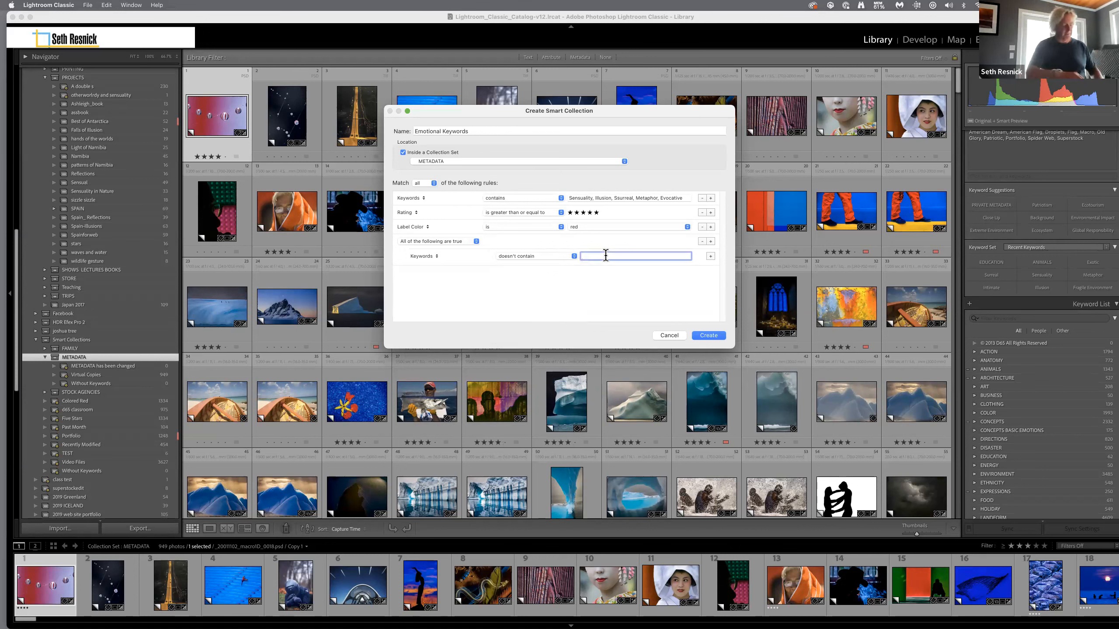
pyautogui.write('people')
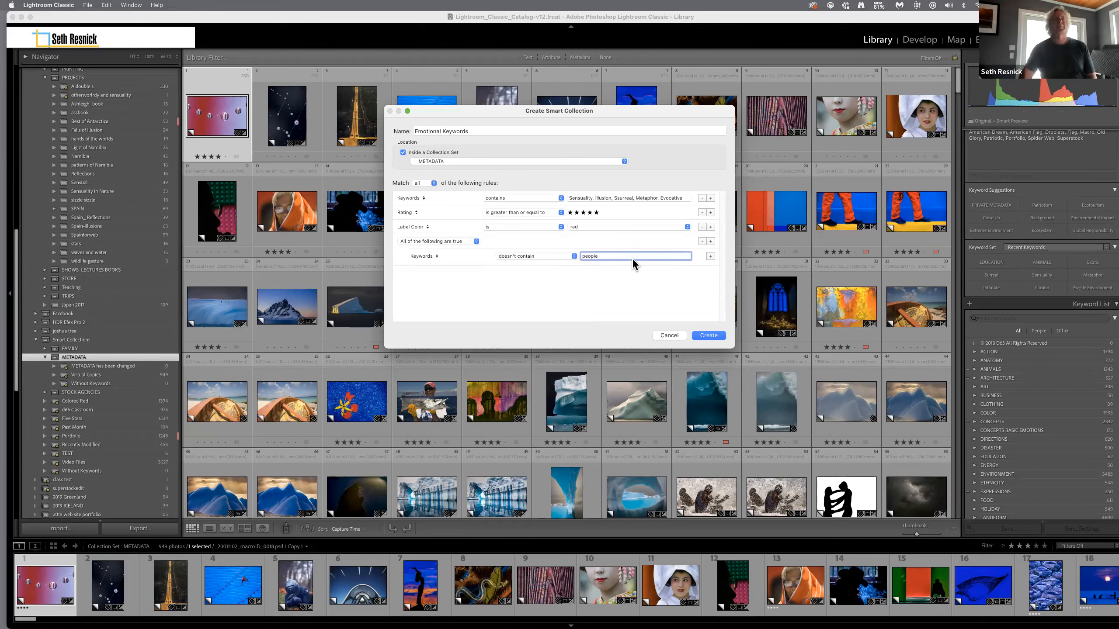
pyautogui.click(708, 335)
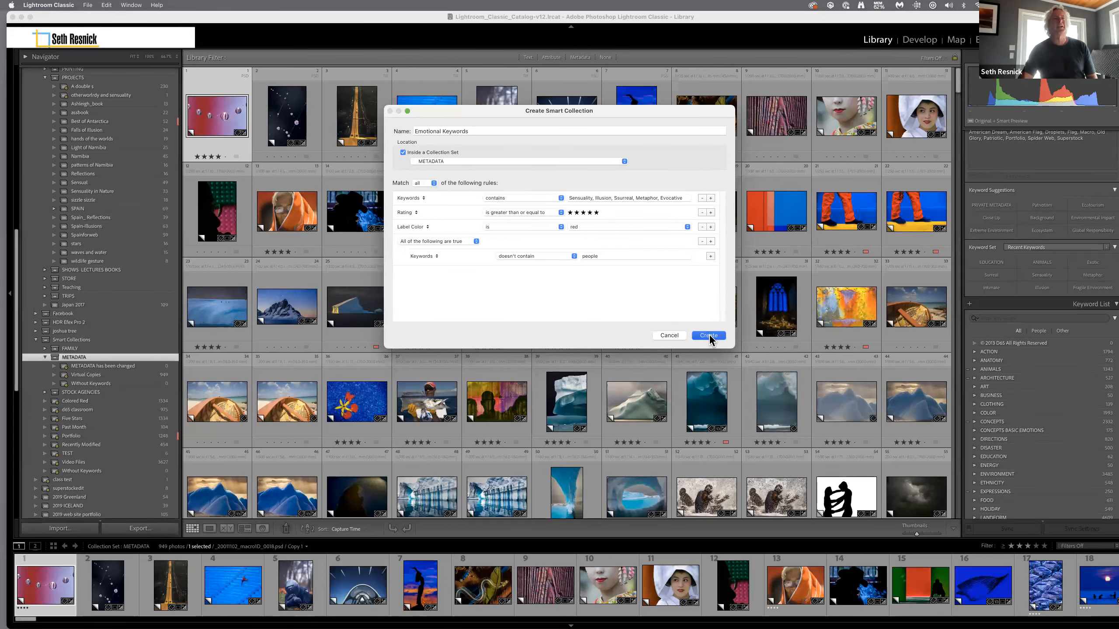